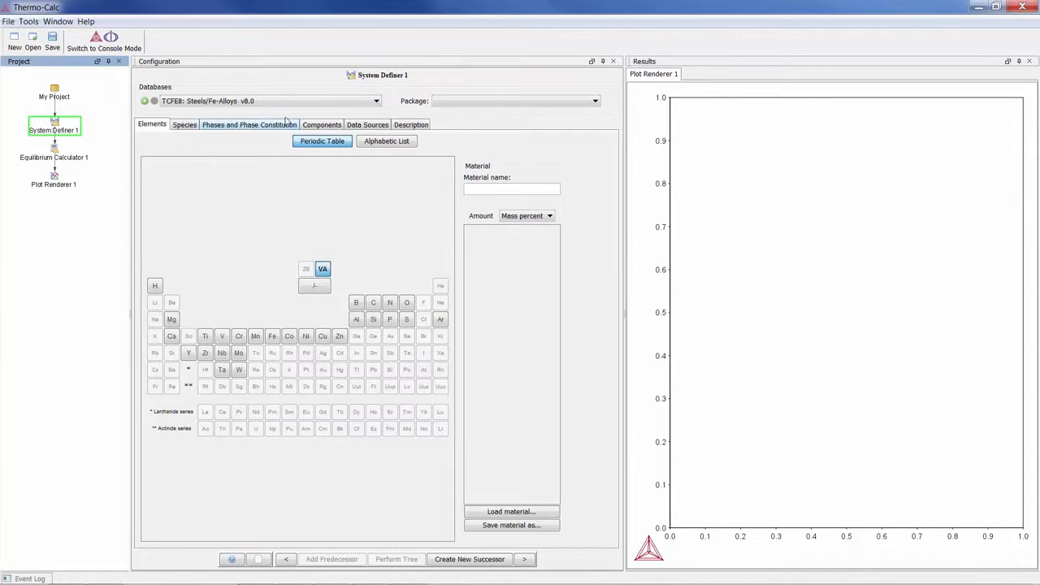
Select the FEDEMO: Iron Demo Database for System Definer 1
{"action": "left_click", "coordinate": [311, 104]}
{"action": "key", "text": "f"}
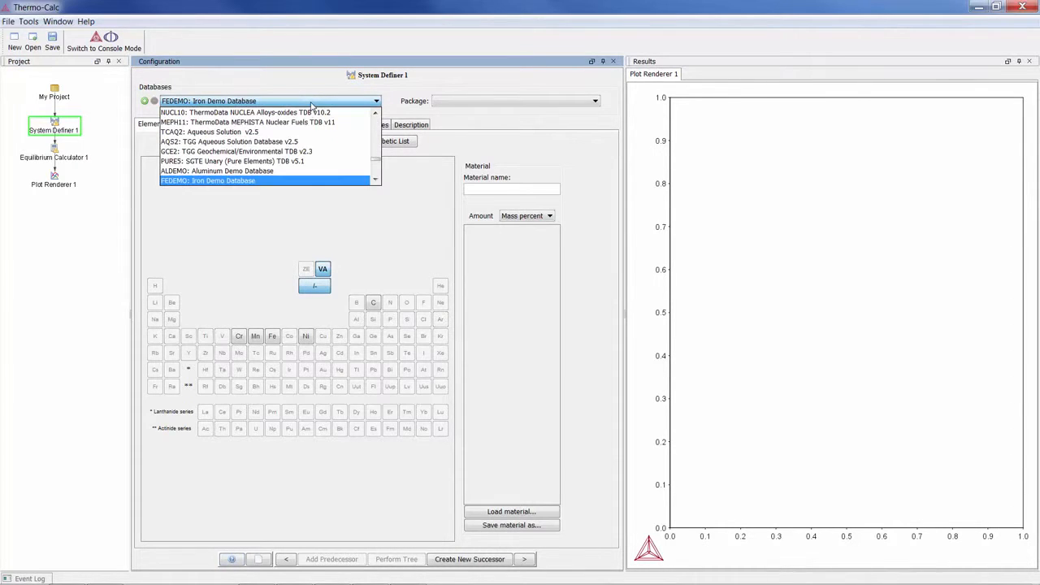
{"action": "left_click", "coordinate": [325, 181]}
Add the elements Fe, Ni, C, Mn and Cr to the material
{"action": "left_click", "coordinate": [272, 337]}
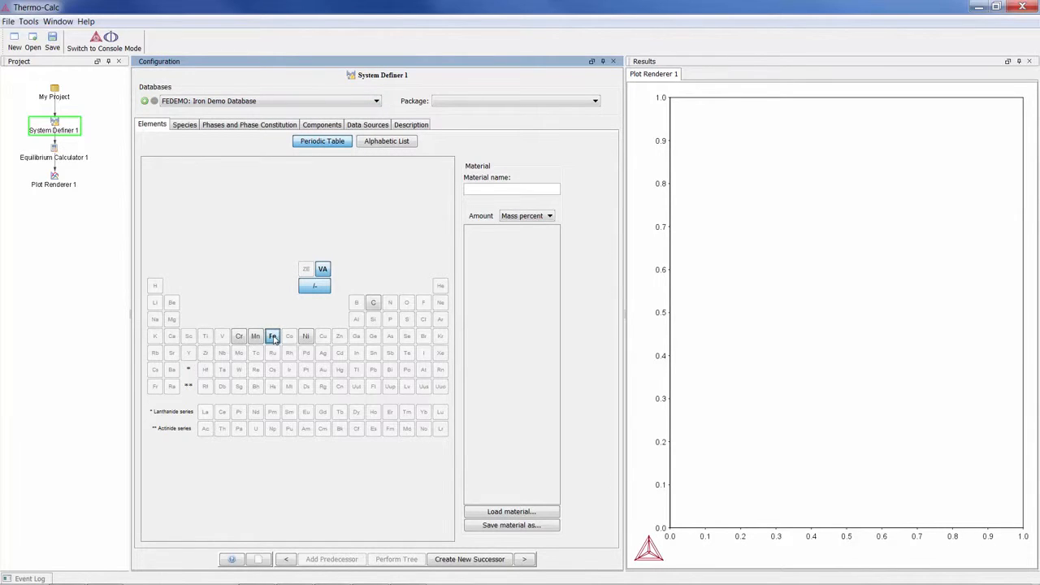
{"action": "left_click", "coordinate": [305, 336]}
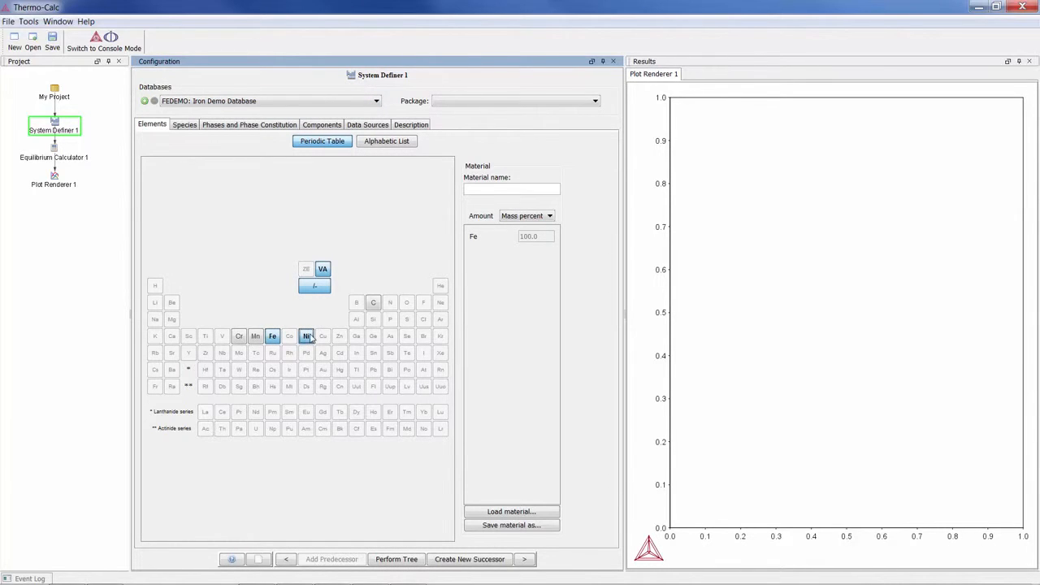
{"action": "left_click", "coordinate": [372, 303]}
{"action": "left_click", "coordinate": [255, 337]}
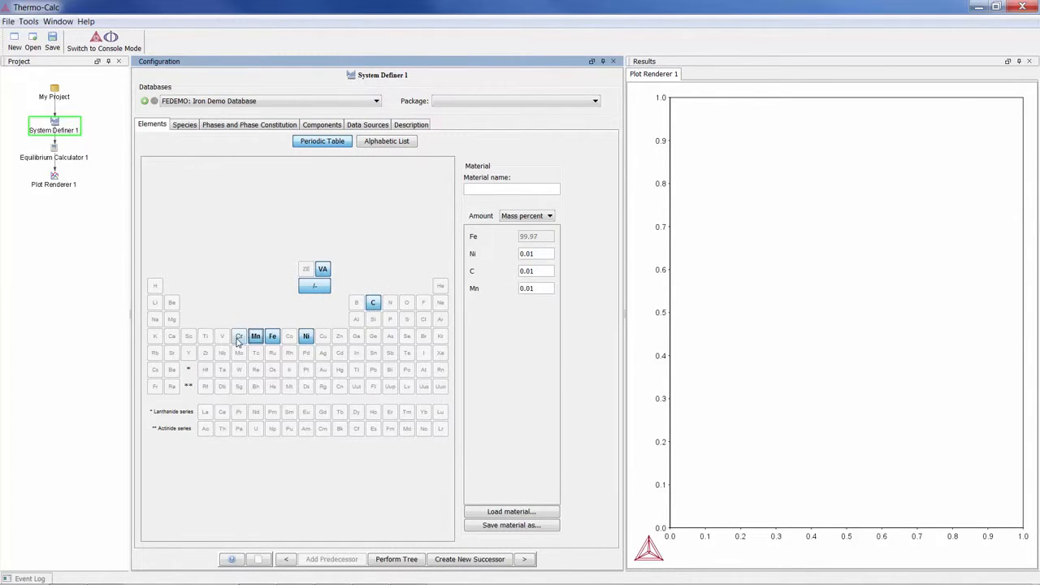
{"action": "left_click", "coordinate": [238, 338]}
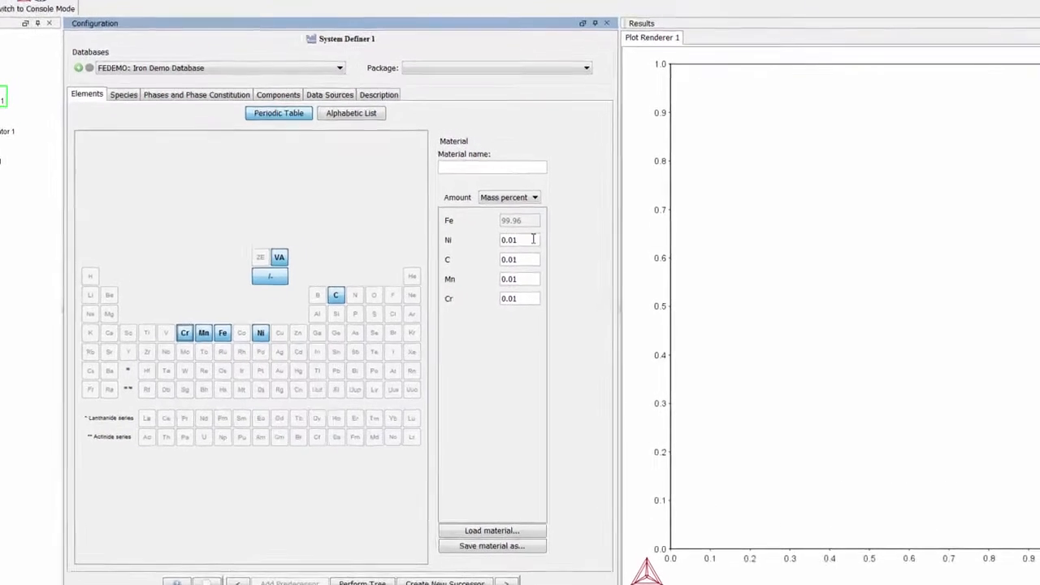
Set the material's mass percent to 1.4 for Ni and .08 for C
{"action": "double_click", "coordinate": [533, 239]}
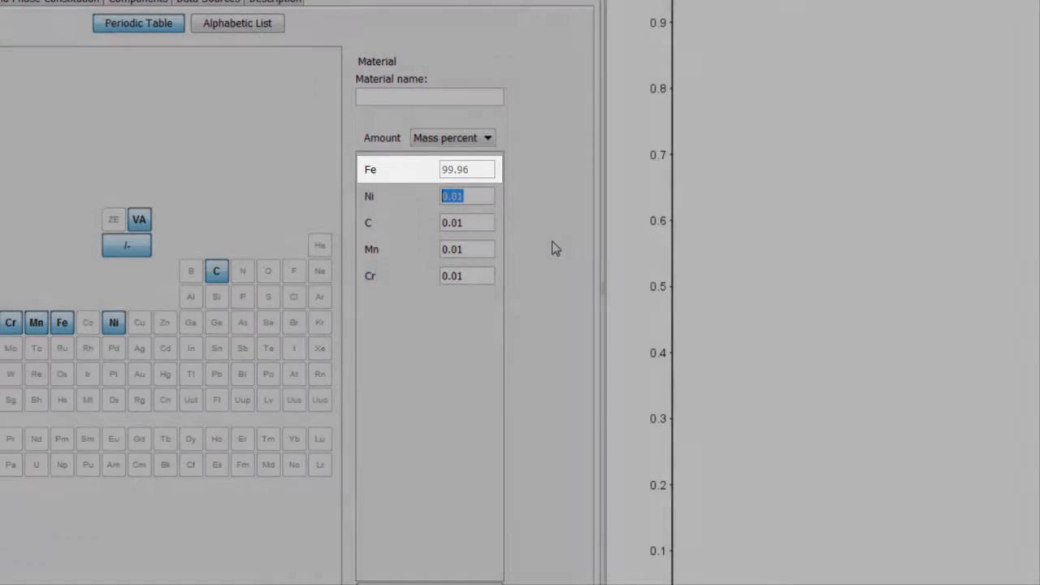
{"action": "type", "text": "1.4"}
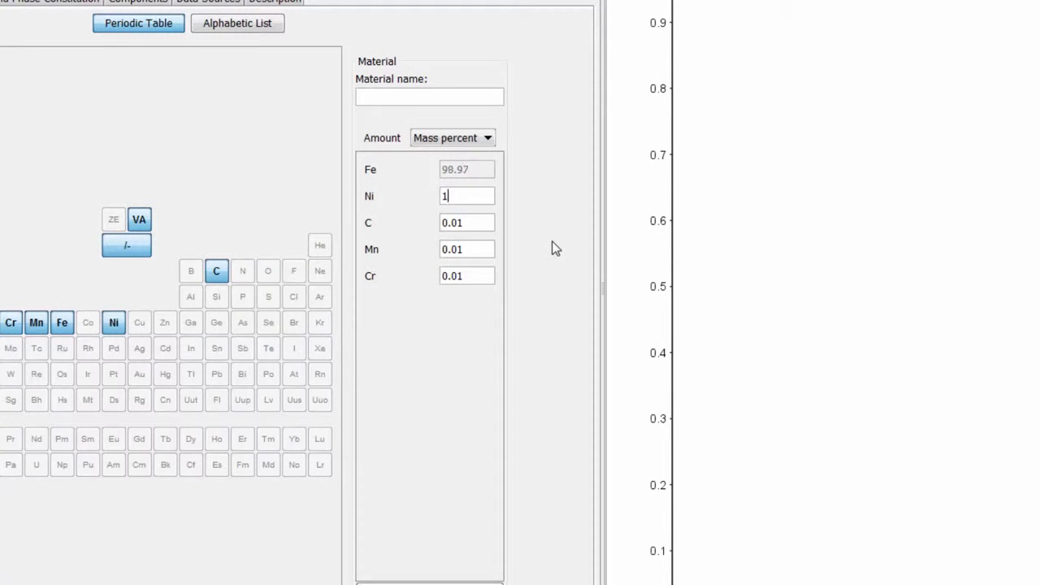
{"action": "key", "text": "Delete"}
{"action": "key", "text": "Delete"}
{"action": "key", "text": "Delete"}
{"action": "key", "text": "Delete"}
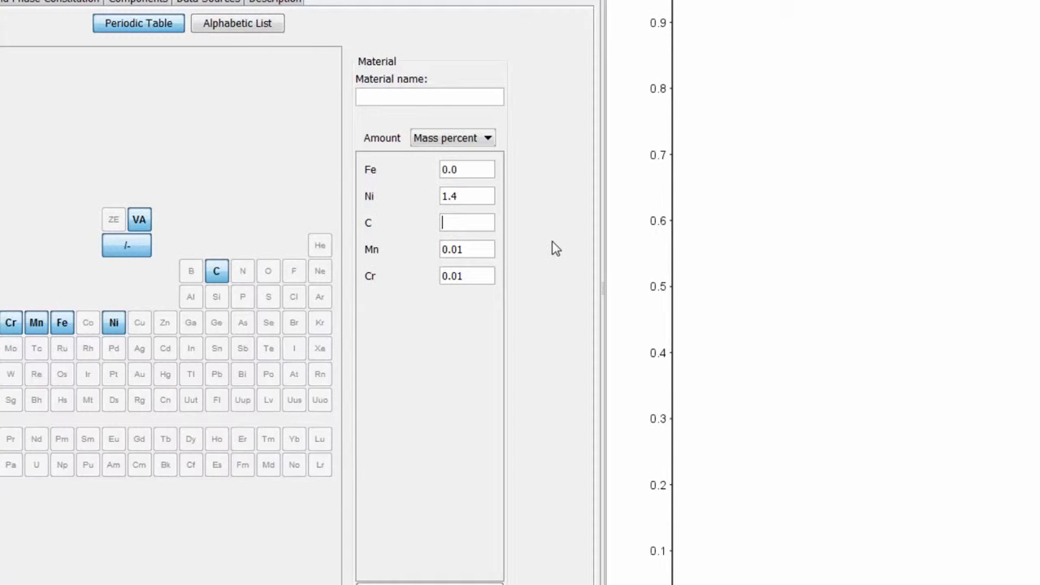
{"action": "type", "text": ".08"}
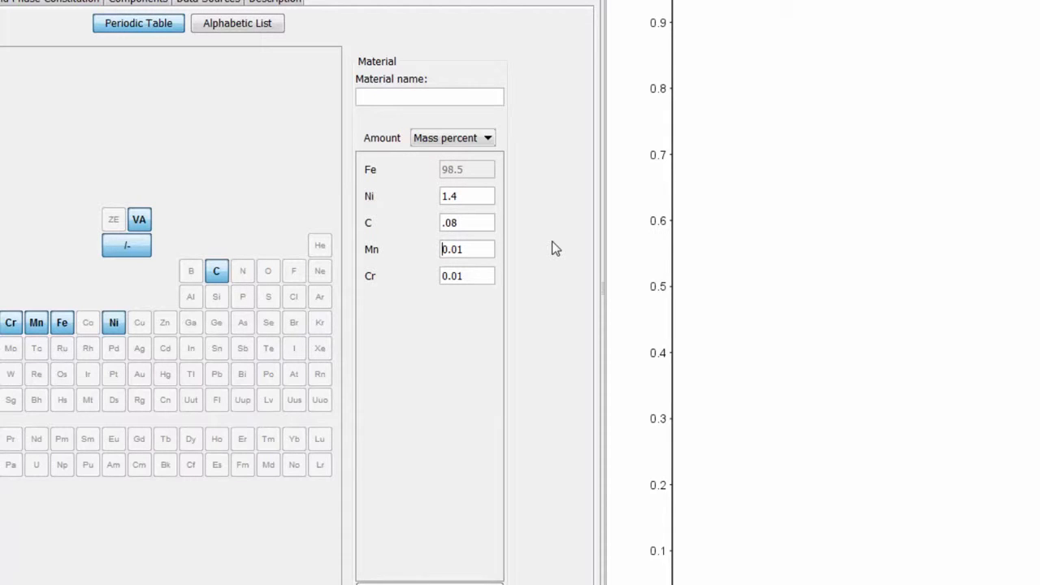
Set the material's mass percent to 1 for Mn and 17 for Cr
{"action": "key", "text": "Delete"}
{"action": "key", "text": "Delete"}
{"action": "key", "text": "Delete"}
{"action": "key", "text": "Tab"}
{"action": "key", "text": "Delete"}
{"action": "key", "text": "Delete"}
{"action": "key", "text": "Delete"}
{"action": "key", "text": "Delete"}
{"action": "type", "text": "17"}
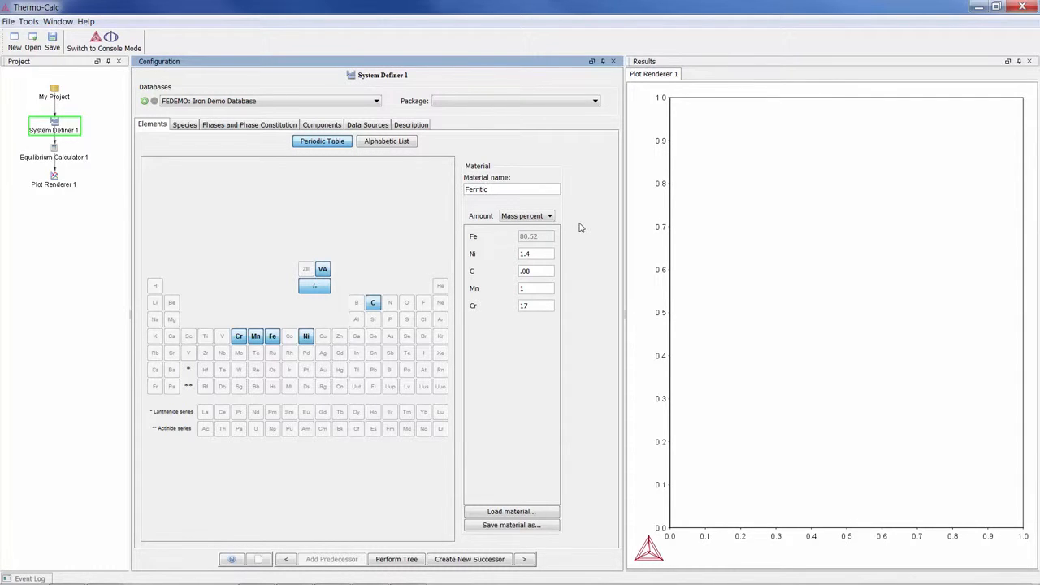
Bring up the save dialog for the Ferritic material and cancel it
{"action": "left_click", "coordinate": [530, 525]}
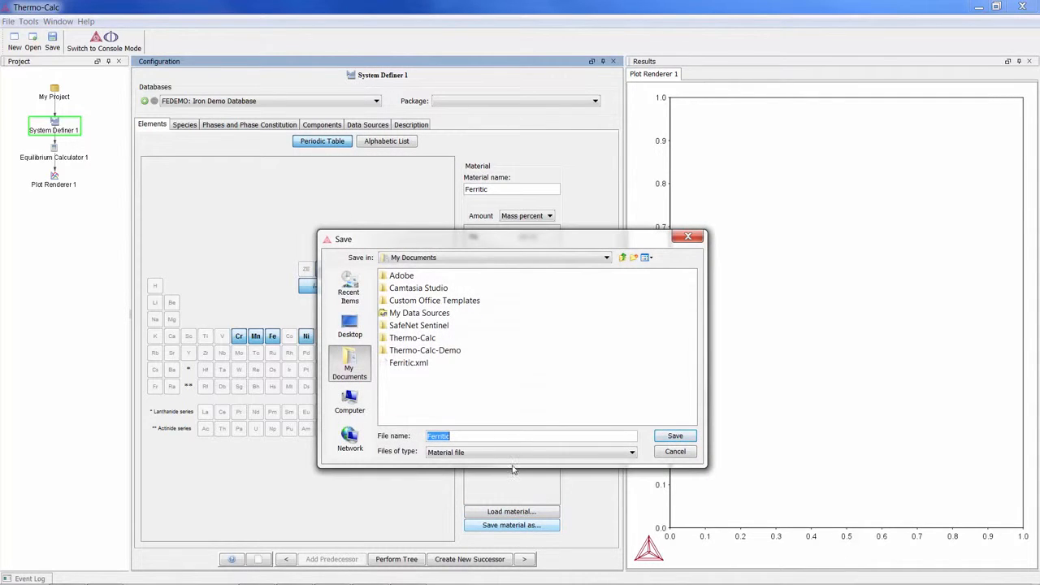
{"action": "left_click", "coordinate": [675, 451]}
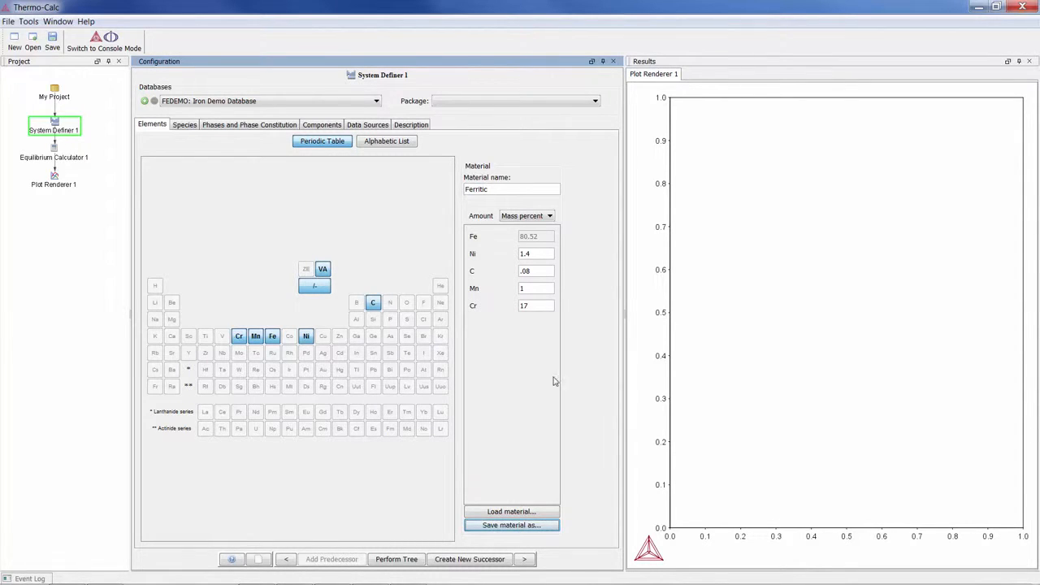
Start a new project from the Property Diagram template without saving the current one
{"action": "left_click", "coordinate": [13, 45]}
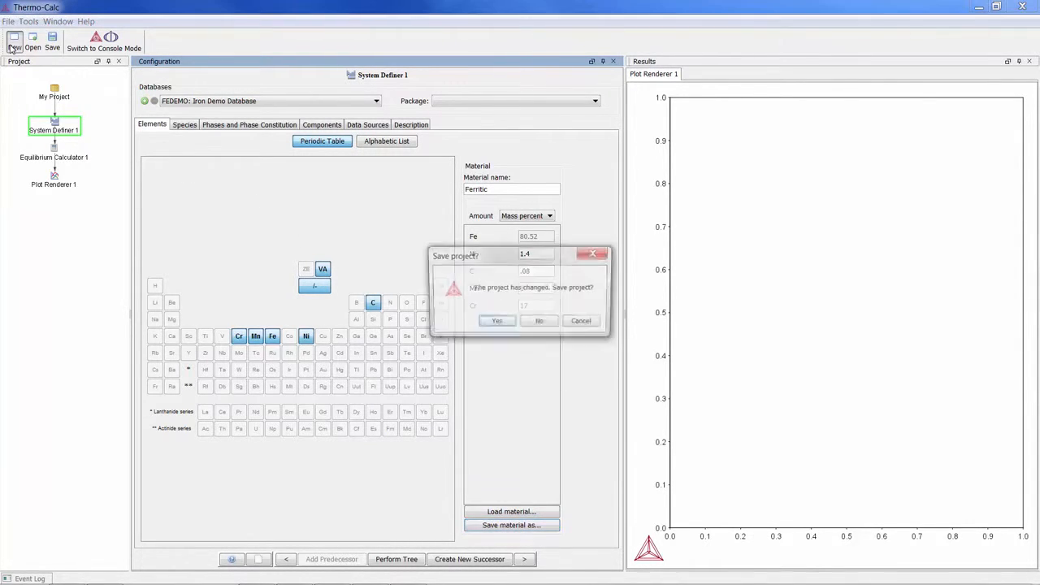
{"action": "left_click", "coordinate": [540, 322]}
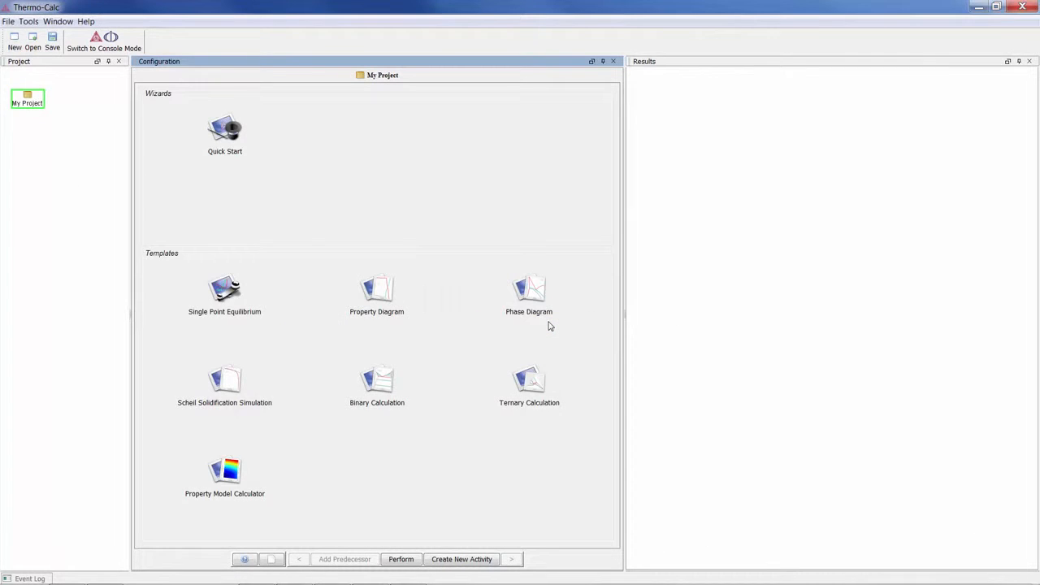
{"action": "left_click", "coordinate": [388, 299]}
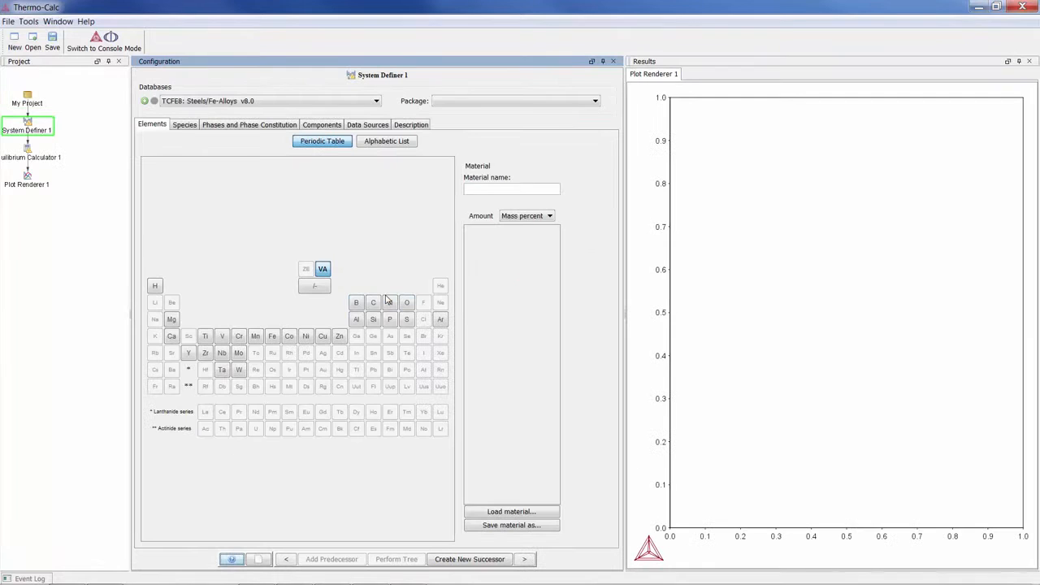
Choose the FEDEMO: Iron Demo Database and load the material file Ferritic.xml from My Documents
{"action": "left_click", "coordinate": [329, 101]}
{"action": "key", "text": "f"}
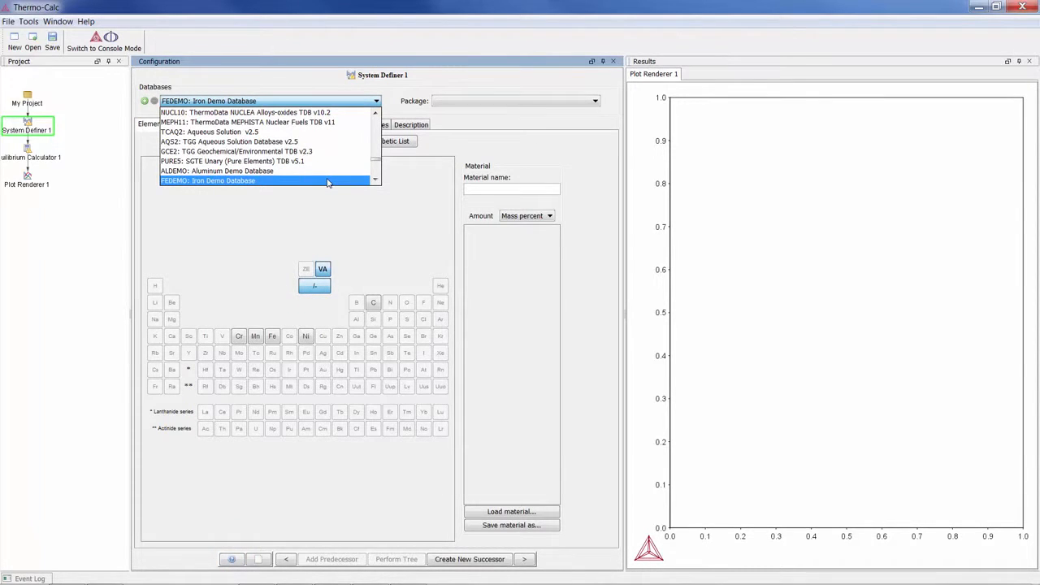
{"action": "left_click", "coordinate": [327, 180]}
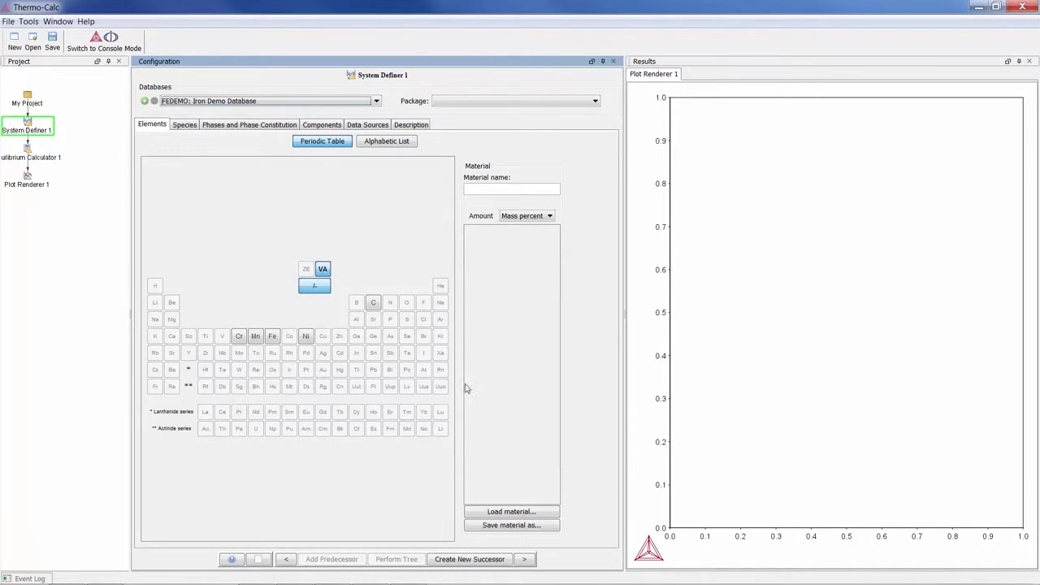
{"action": "left_click", "coordinate": [532, 511]}
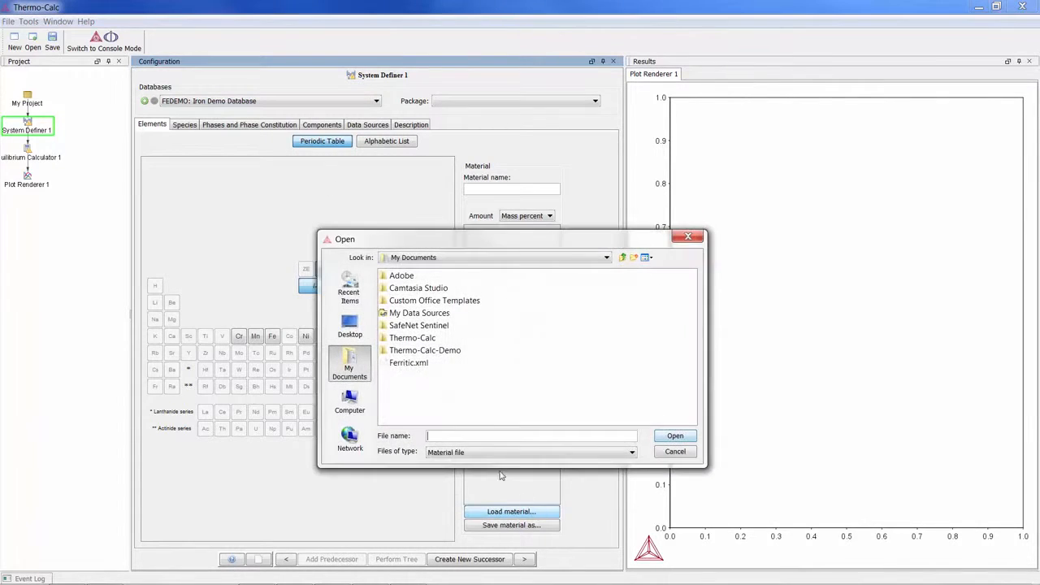
{"action": "double_click", "coordinate": [409, 362]}
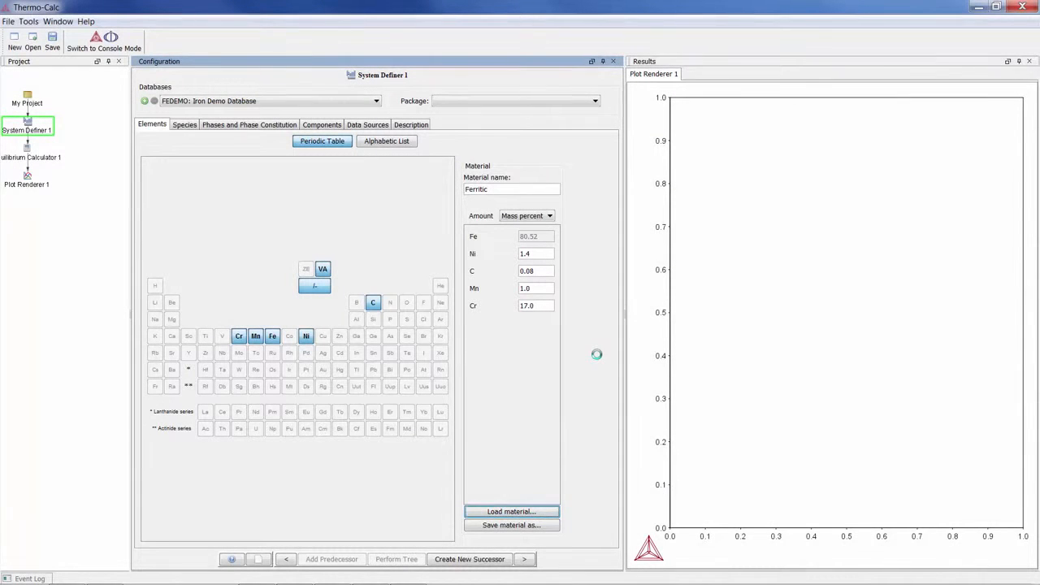
Calculate the property diagram from Equilibrium Calculator 1 and enlarge the plot's SIGMA region, about 500 to 680 °C, keeping the configuration area wide
{"action": "left_click", "coordinate": [29, 152]}
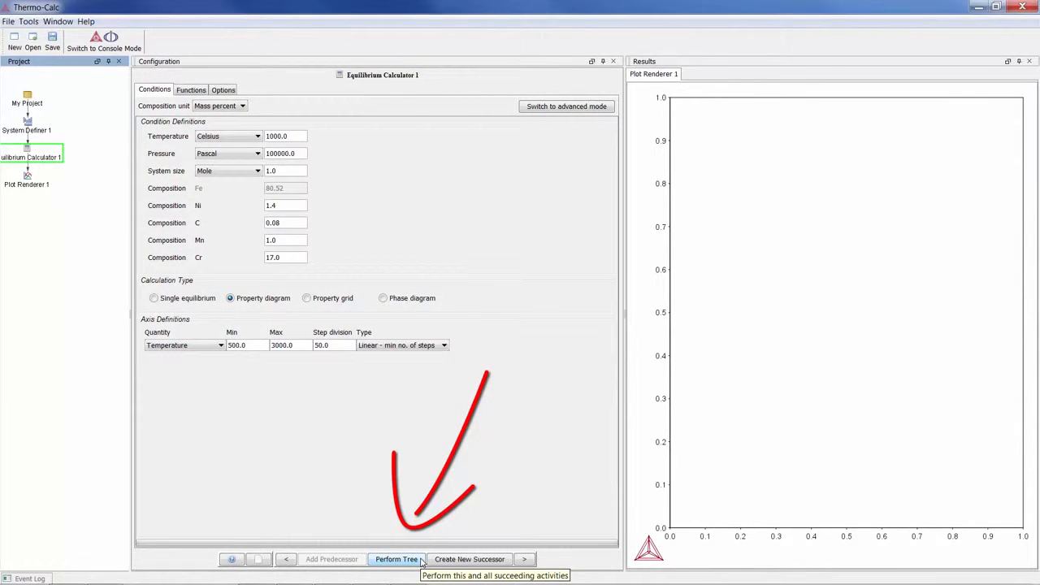
{"action": "left_click", "coordinate": [397, 559]}
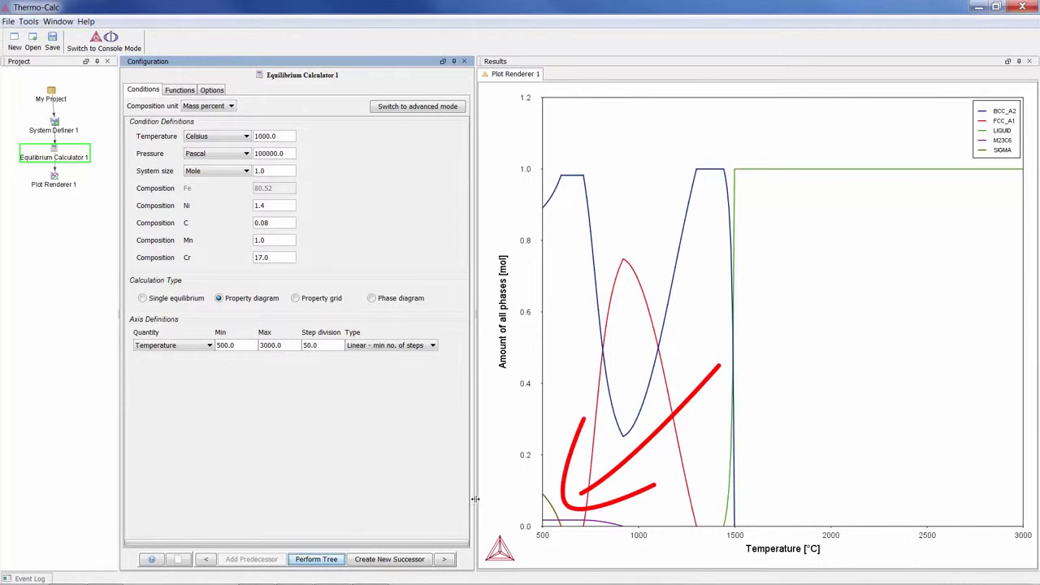
{"action": "left_click_drag", "start_coordinate": [543, 480], "coordinate": [585, 528]}
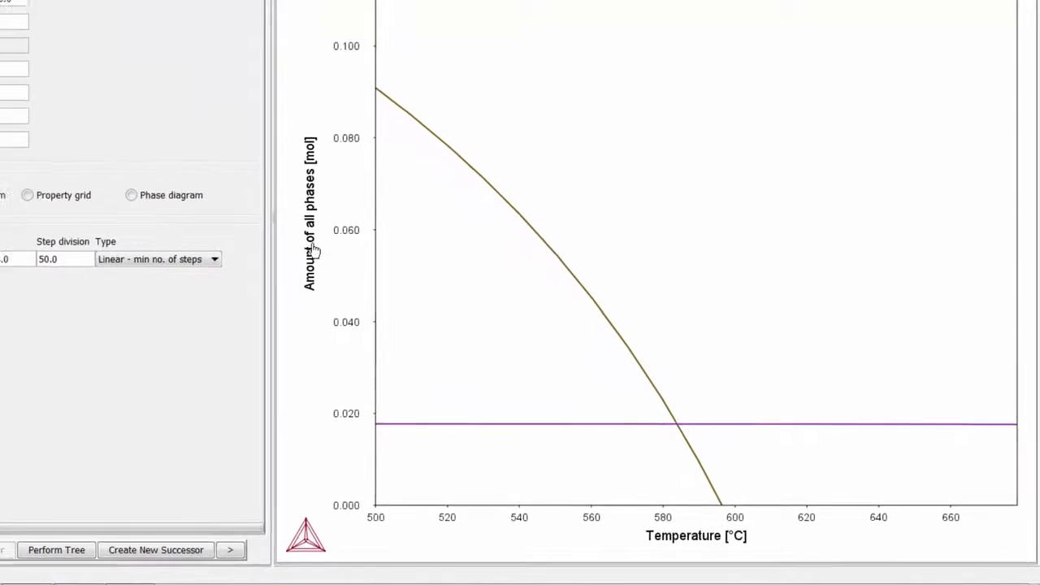
{"action": "left_click_drag", "start_coordinate": [181, 175], "coordinate": [255, 175]}
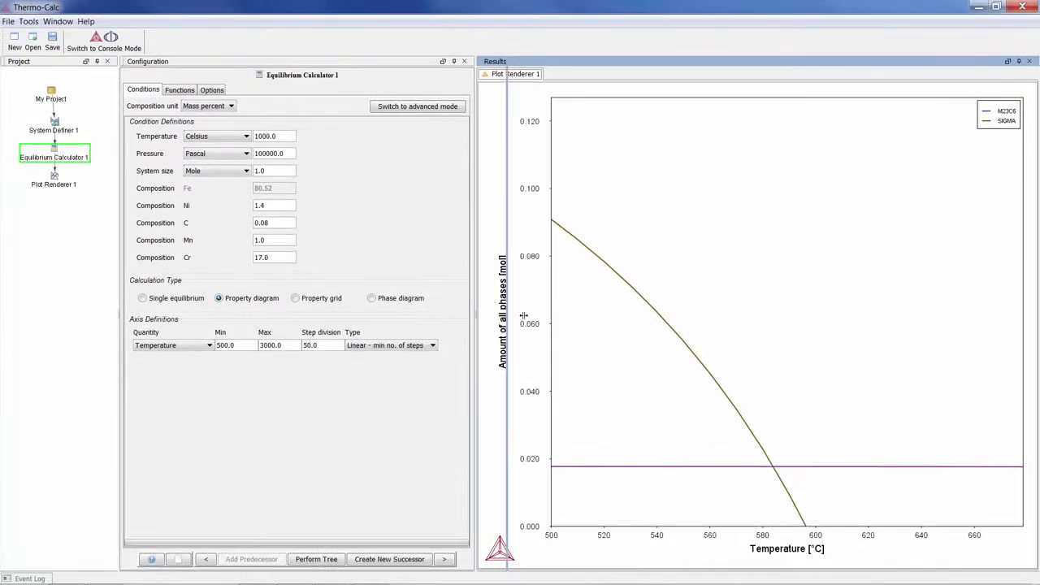
{"action": "left_click_drag", "start_coordinate": [523, 315], "coordinate": [624, 318]}
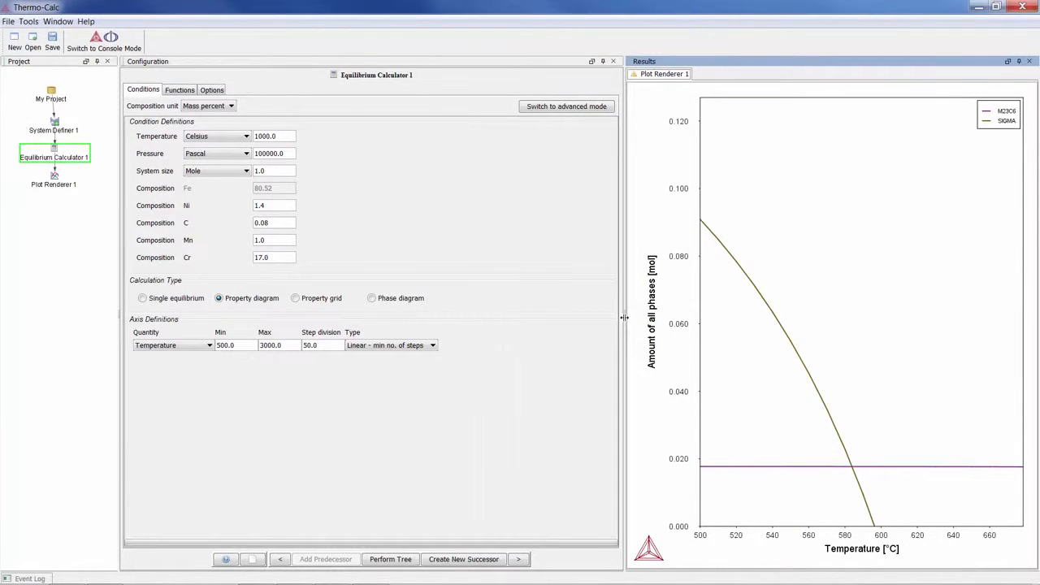
Add a Property Model Calculator as successor of System Definer 1 and enable its Phase transition model
{"action": "right_click", "coordinate": [60, 128]}
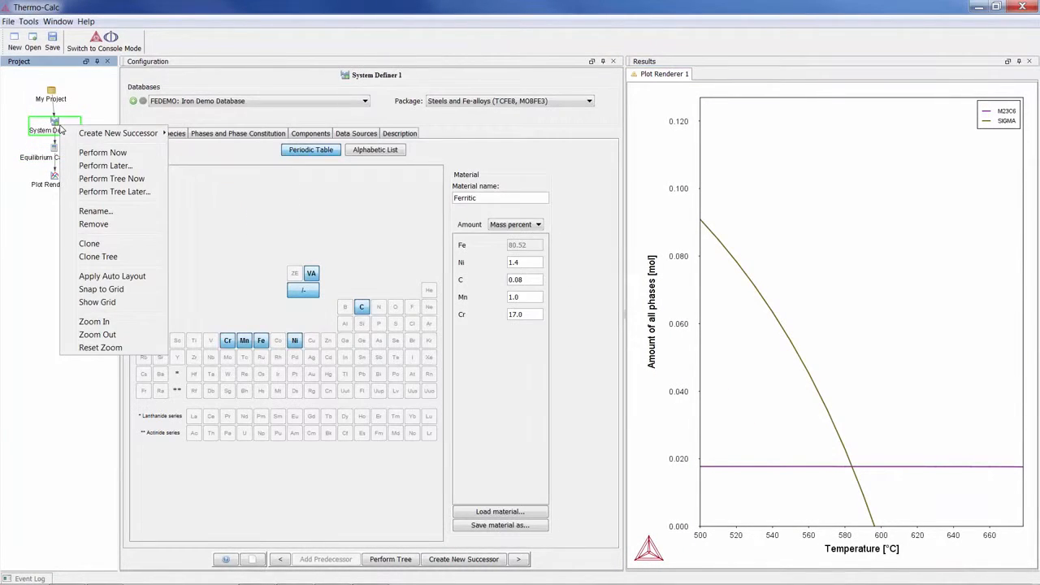
{"action": "mouse_move", "coordinate": [74, 138]}
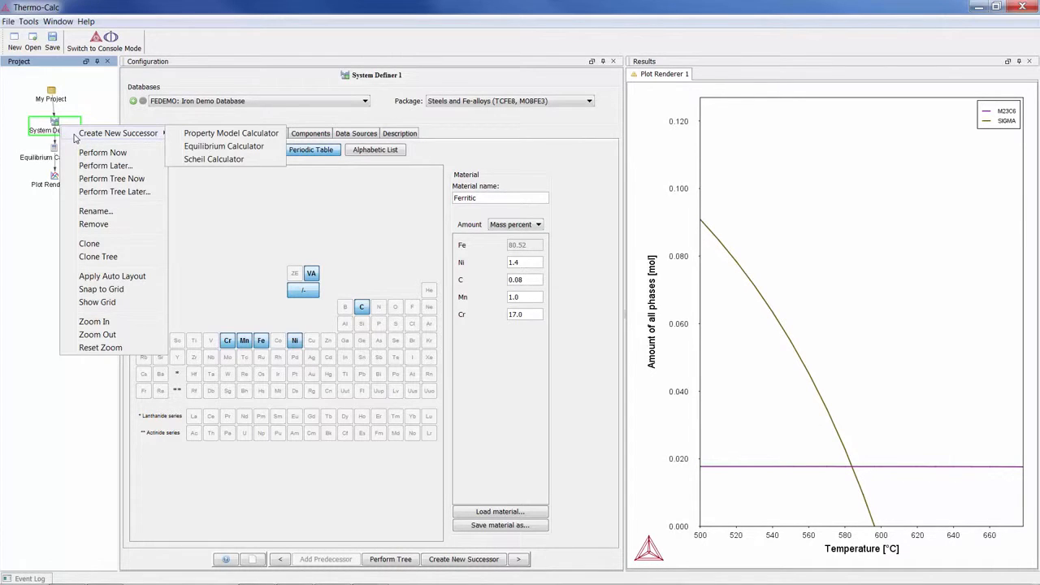
{"action": "left_click", "coordinate": [182, 133]}
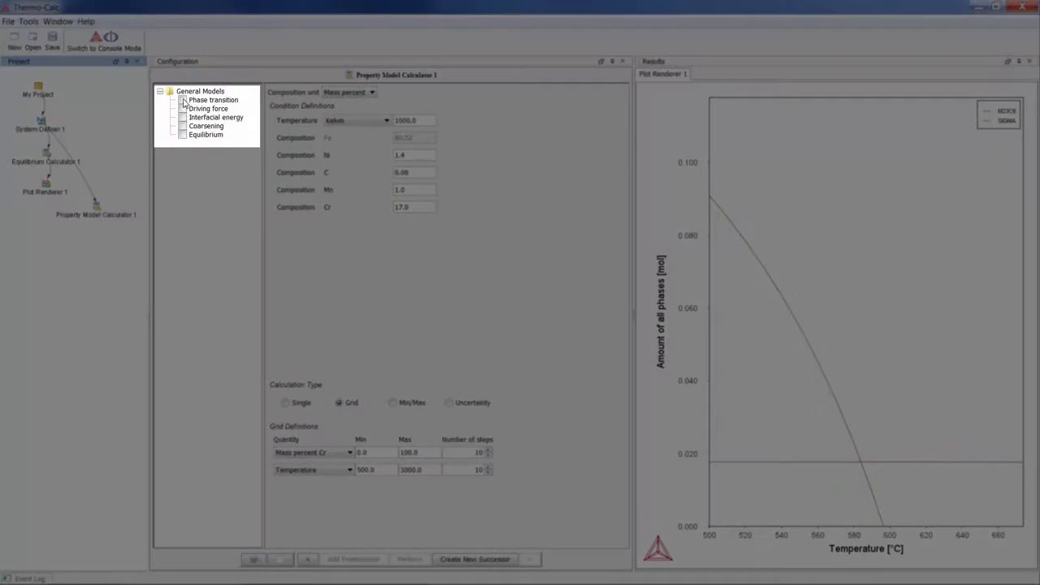
{"action": "left_click", "coordinate": [184, 101]}
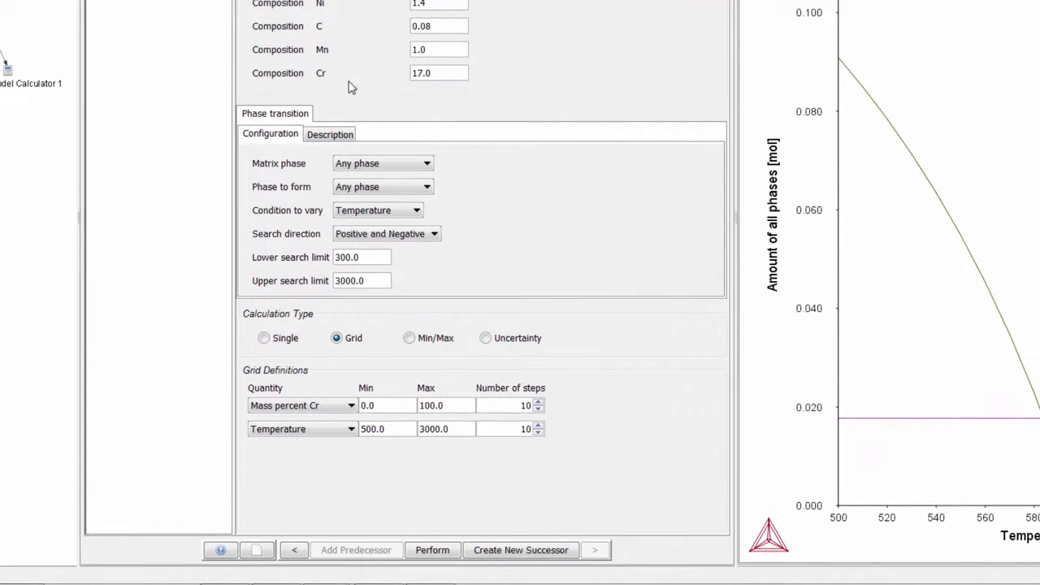
Keep the phase transition's matrix phase at Any phase and set the phase to form to SIGMA
{"action": "left_click", "coordinate": [430, 167]}
{"action": "left_click", "coordinate": [397, 271]}
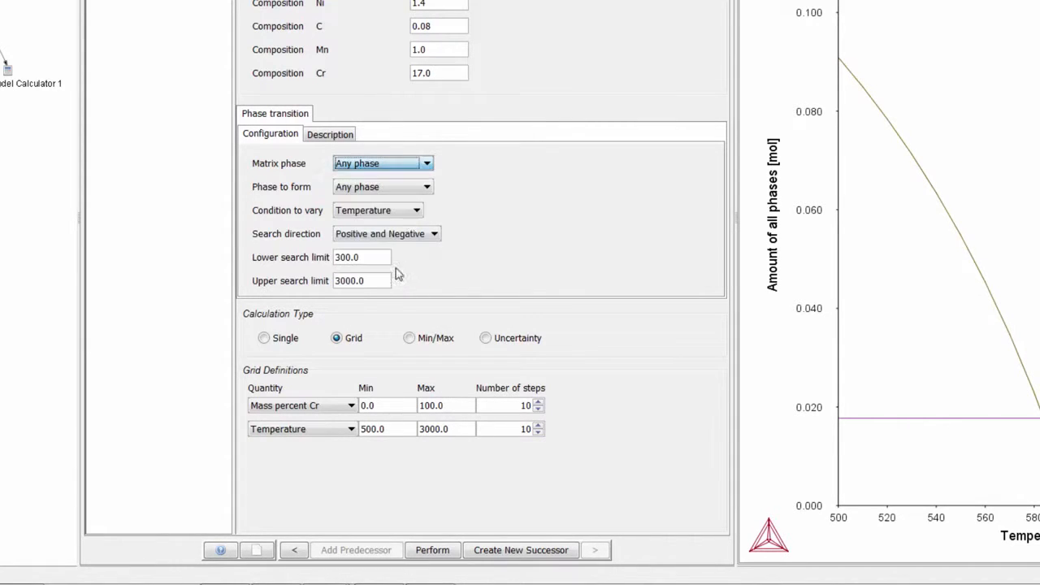
{"action": "left_click", "coordinate": [416, 188]}
{"action": "scroll", "coordinate": [414, 203], "scroll_direction": "up", "scroll_amount": 3}
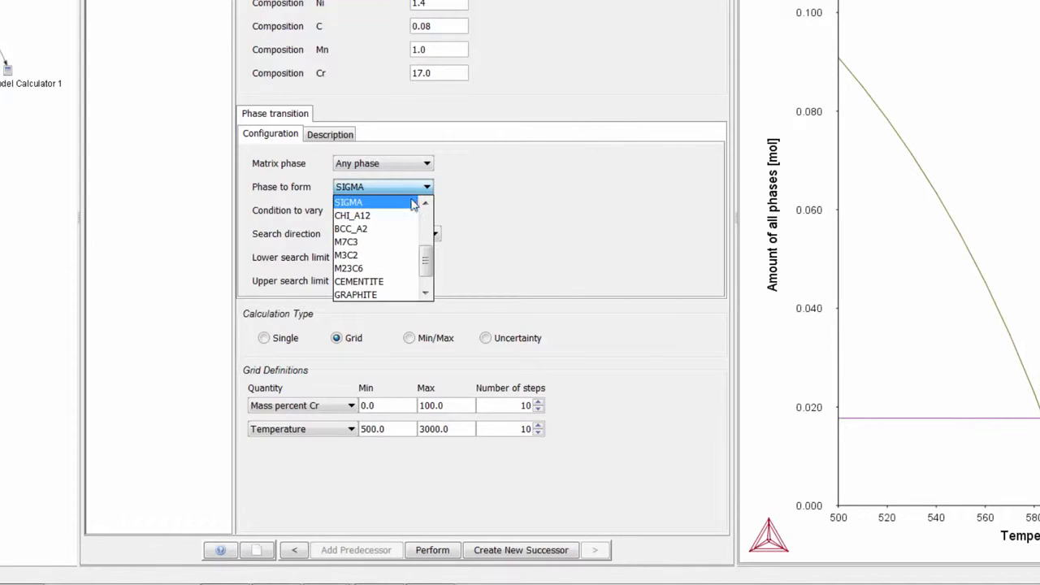
{"action": "left_click", "coordinate": [413, 203]}
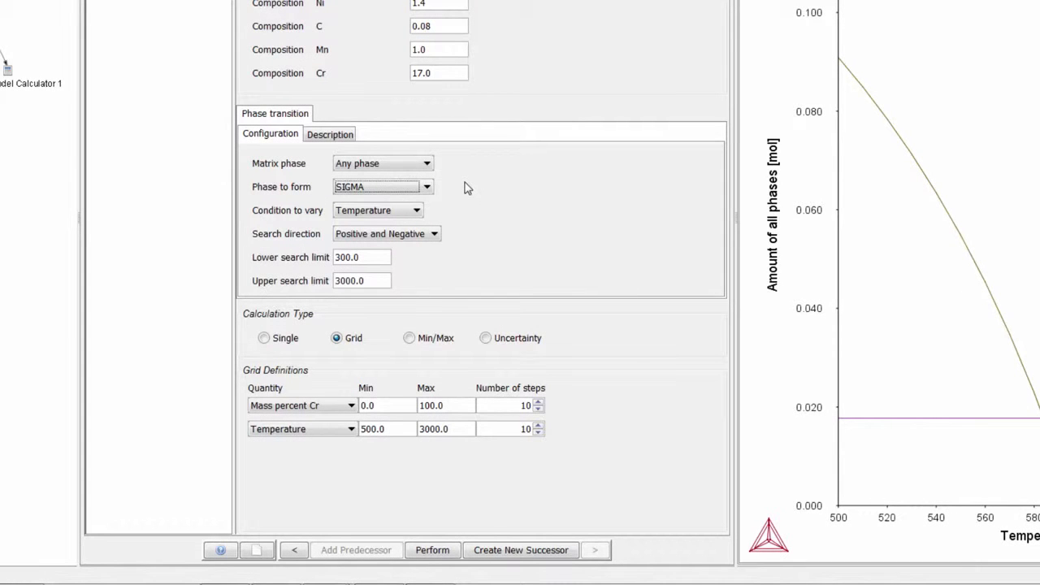
Set the phase transition's upper search limit to 700 and its lower search limit to 400
{"action": "left_click", "coordinate": [344, 279]}
{"action": "key", "text": "BackSpace"}
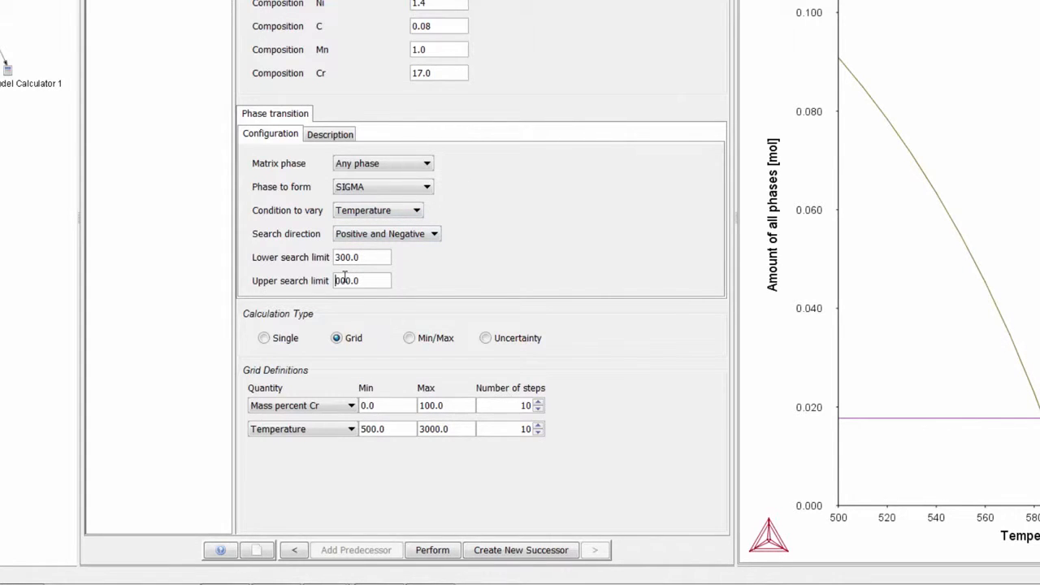
{"action": "left_click_drag", "start_coordinate": [344, 257], "coordinate": [334, 257]}
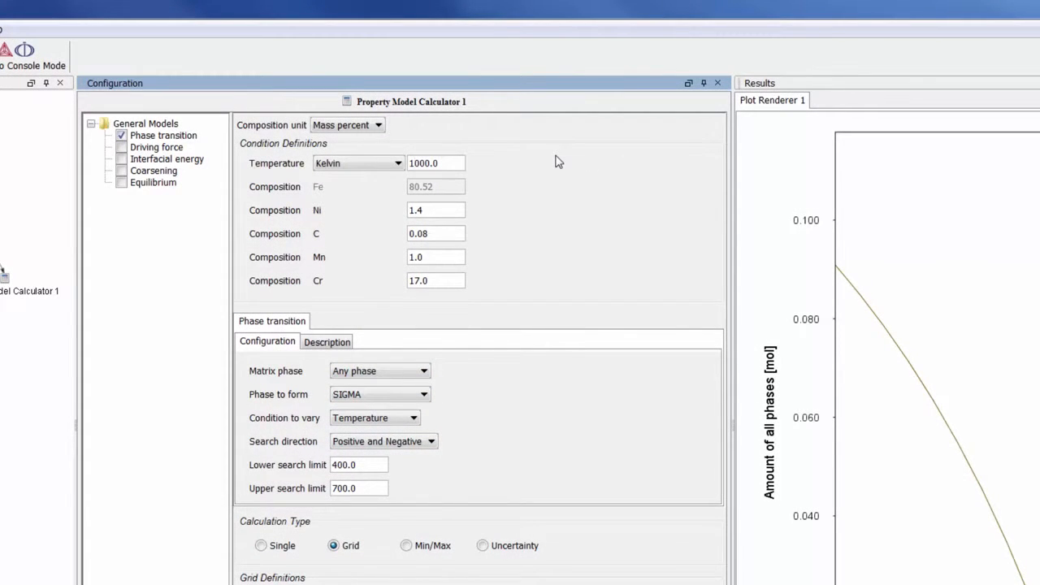
Set the property model's temperature condition to 600 and its unit to Celsius
{"action": "key", "text": "Delete"}
{"action": "key", "text": "Delete"}
{"action": "type", "text": "6"}
{"action": "left_click", "coordinate": [352, 163]}
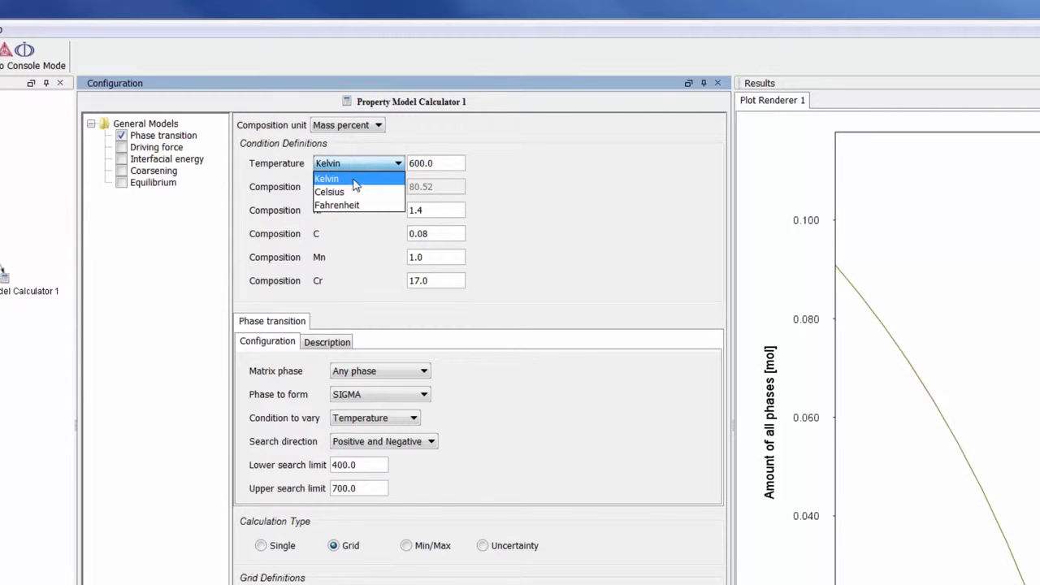
{"action": "left_click", "coordinate": [354, 193]}
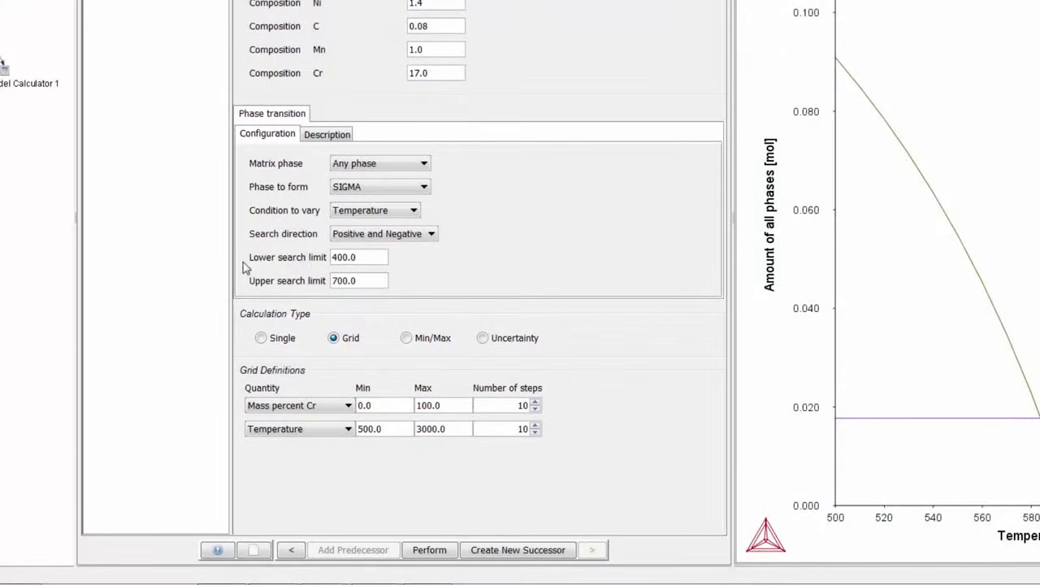
Set the property model's calculation type to Single and perform the calculation
{"action": "left_click", "coordinate": [259, 338]}
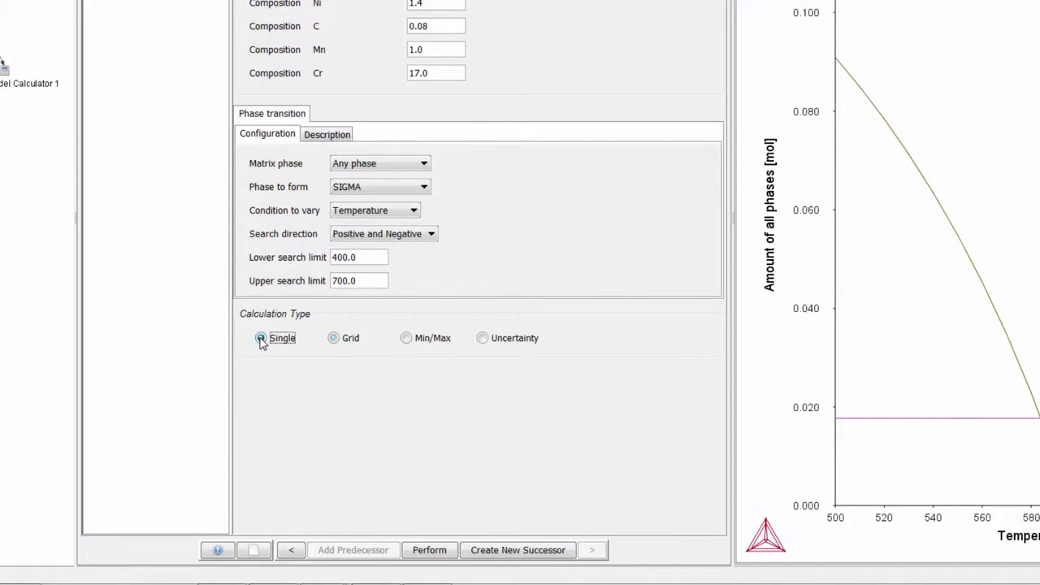
{"action": "left_click", "coordinate": [439, 554]}
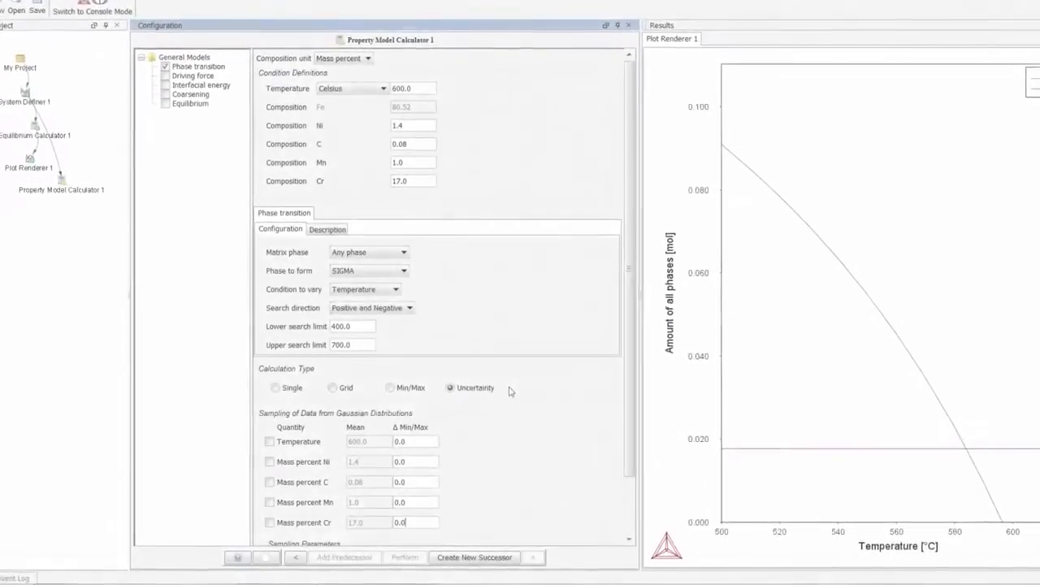
Change the calculation type to Uncertainty and include the mass percents of Ni, C, Mn and Cr in the Gaussian sampling
{"action": "left_click", "coordinate": [450, 389]}
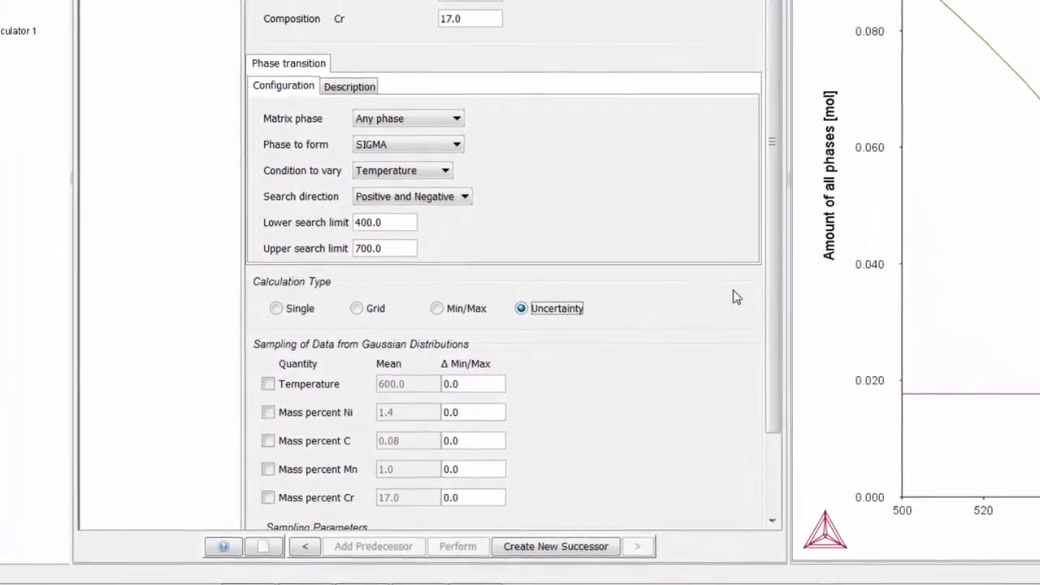
{"action": "left_click_drag", "start_coordinate": [742, 316], "coordinate": [747, 412]}
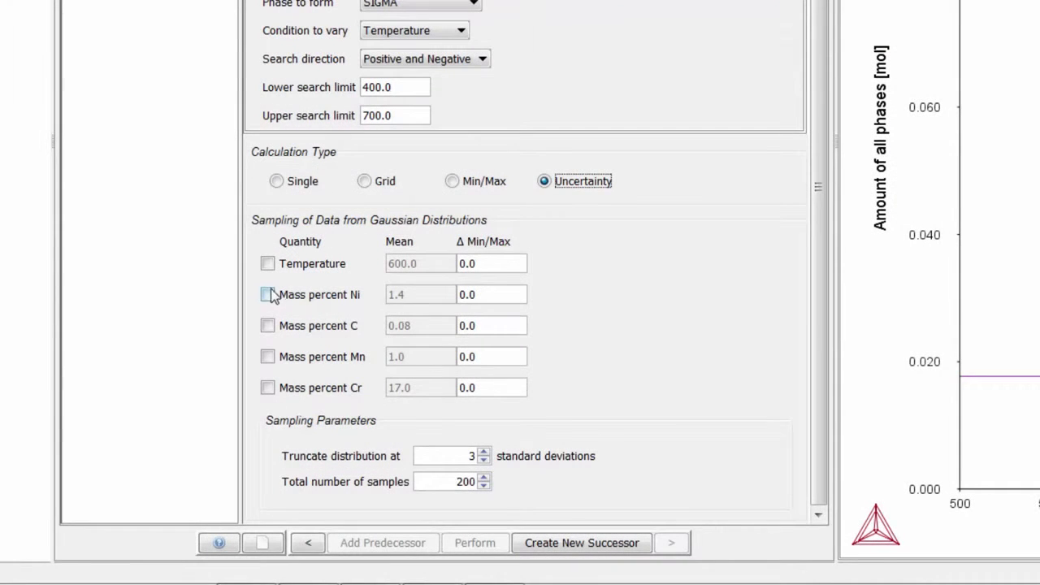
{"action": "left_click", "coordinate": [267, 294]}
{"action": "left_click", "coordinate": [267, 325]}
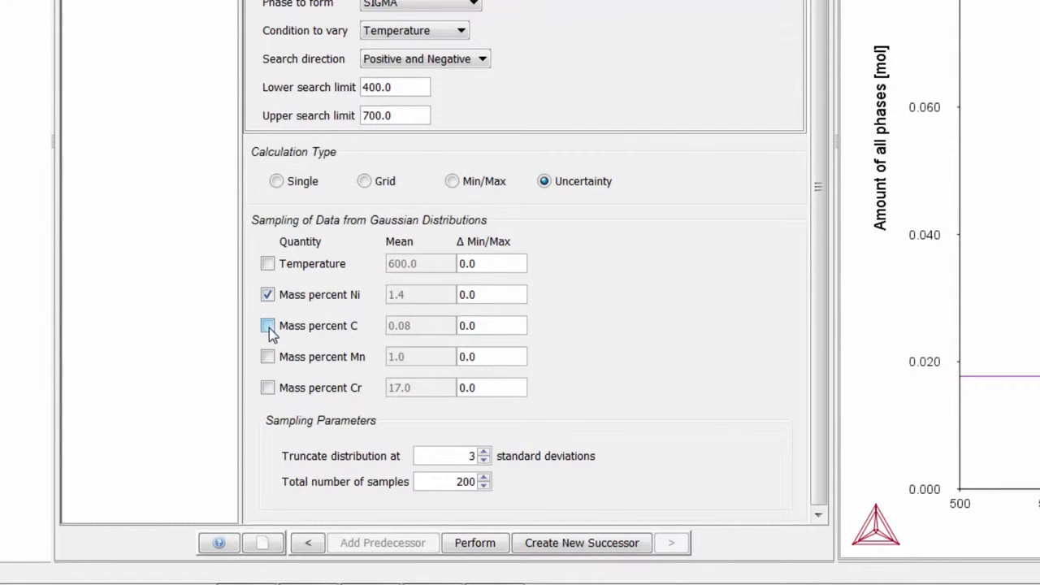
{"action": "left_click", "coordinate": [267, 356]}
{"action": "left_click", "coordinate": [267, 387]}
Set the Δ Min/Max of mass percent Ni to .4 and of mass percent C to .02
{"action": "double_click", "coordinate": [488, 294]}
{"action": "type", "text": ".4"}
{"action": "key", "text": "Tab"}
{"action": "key", "text": "BackSpace"}
{"action": "key", "text": "BackSpace"}
{"action": "key", "text": "BackSpace"}
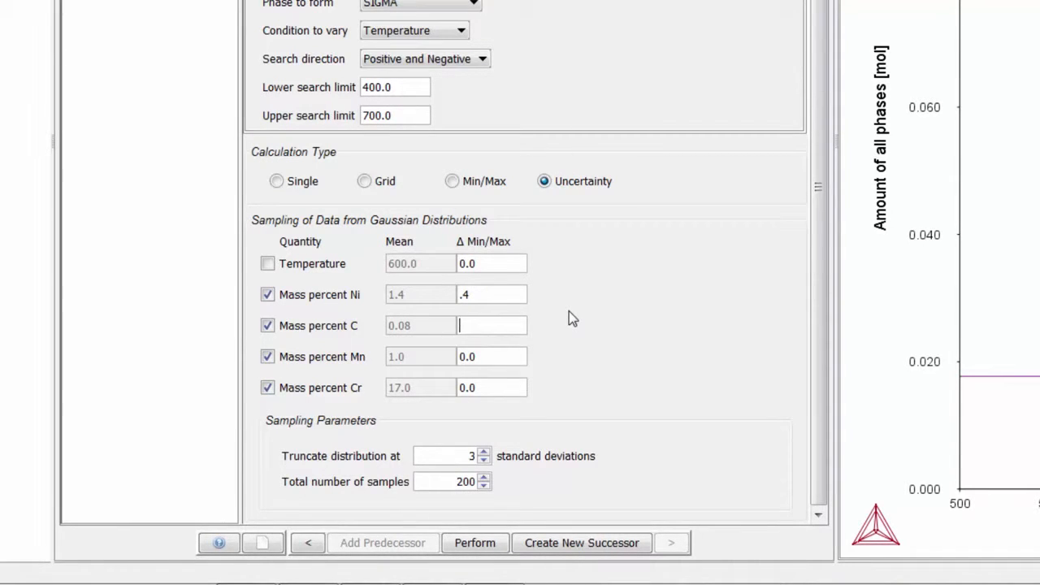
{"action": "type", "text": ".02"}
Set the Δ Min/Max of mass percent Mn to .3 and of mass percent Cr to 2
{"action": "key", "text": "Tab"}
{"action": "key", "text": "BackSpace"}
{"action": "key", "text": "BackSpace"}
{"action": "key", "text": "BackSpace"}
{"action": "type", "text": ".3"}
{"action": "key", "text": "Tab"}
{"action": "key", "text": "BackSpace"}
{"action": "key", "text": "BackSpace"}
{"action": "key", "text": "BackSpace"}
{"action": "type", "text": "2"}
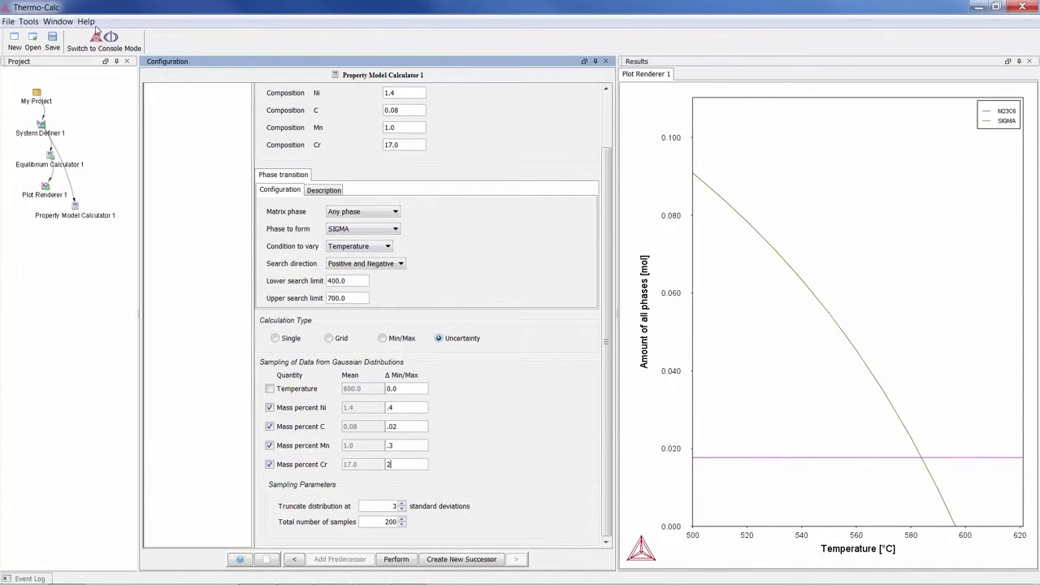
Open the online help in the browser and search it for "sampling parameters"
{"action": "left_click", "coordinate": [92, 23]}
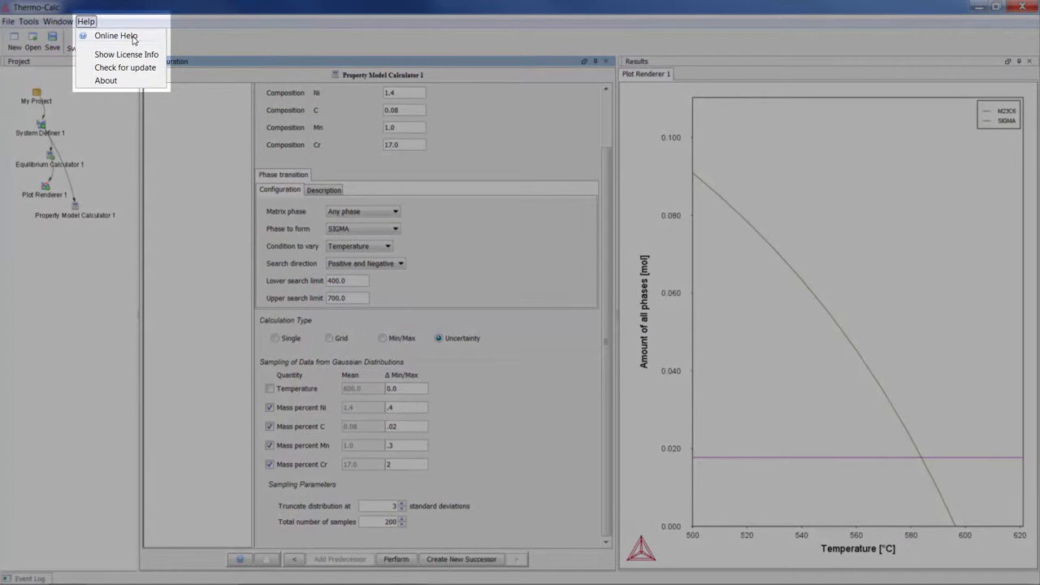
{"action": "left_click", "coordinate": [117, 35]}
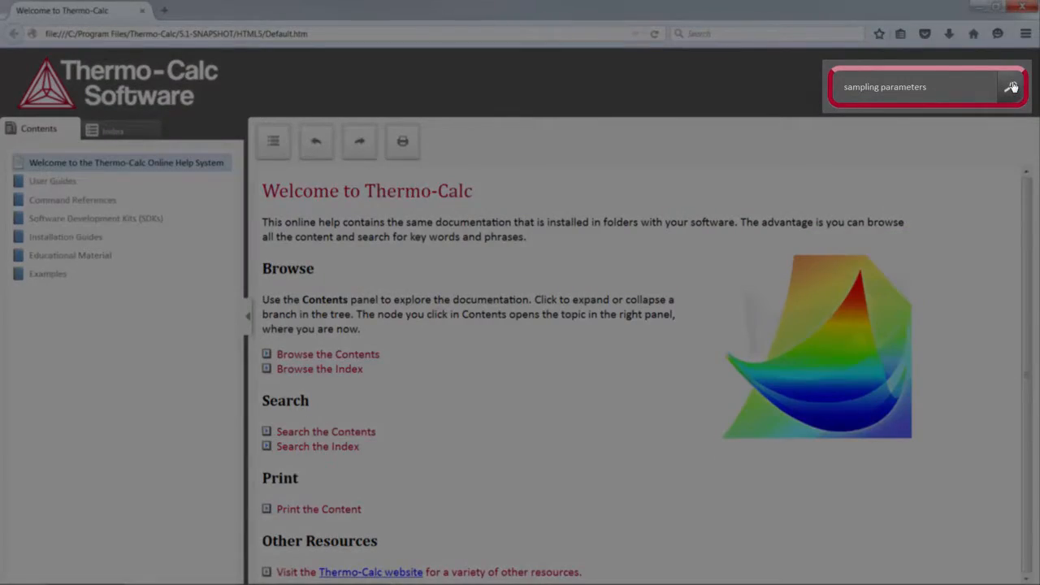
{"action": "left_click", "coordinate": [1012, 87]}
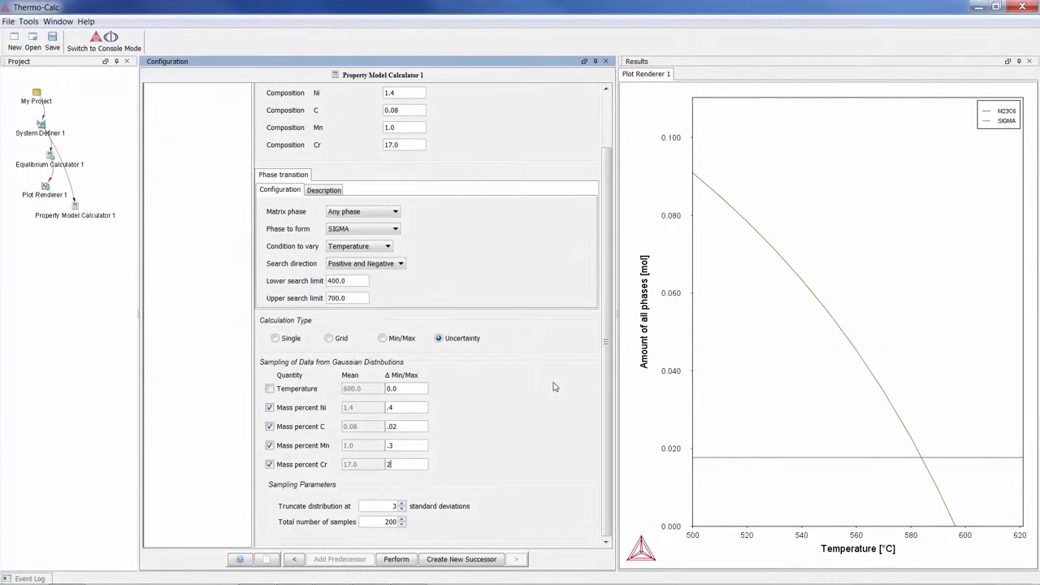
Add a Plot Renderer as successor of Property Model Calculator 1 and perform the calculation tree from that calculator
{"action": "right_click", "coordinate": [77, 213]}
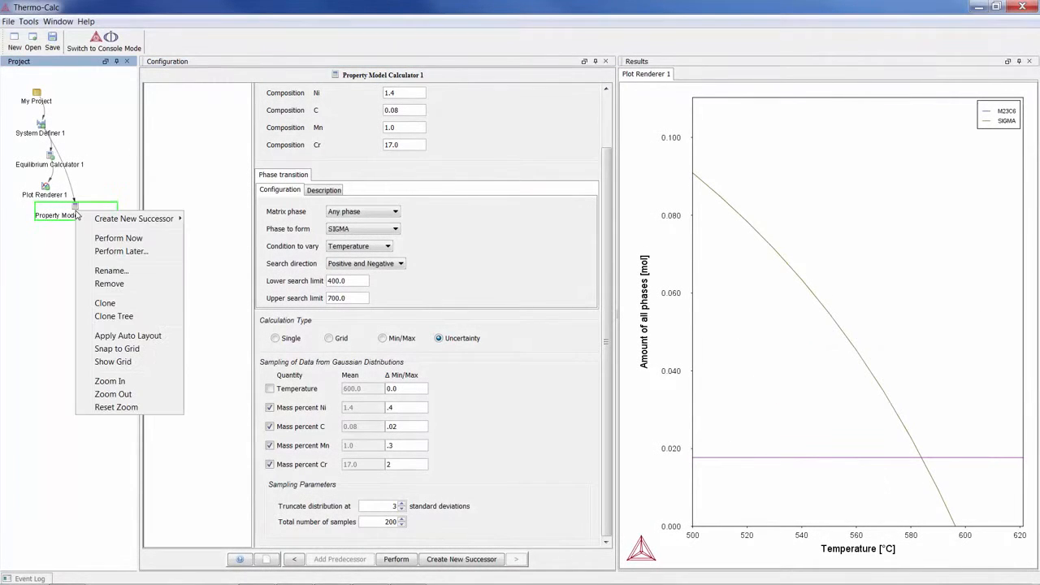
{"action": "mouse_move", "coordinate": [81, 218]}
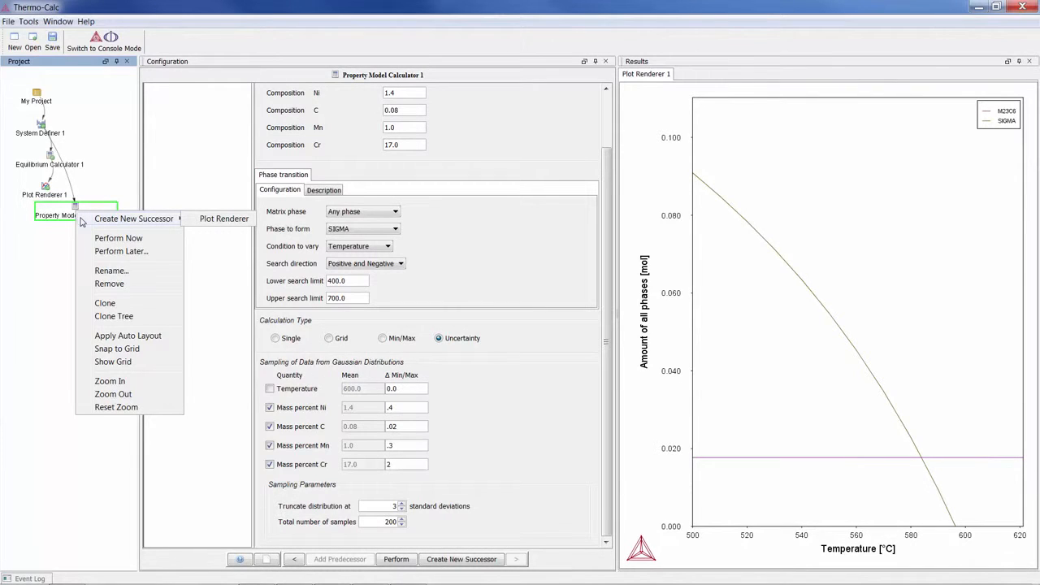
{"action": "left_click", "coordinate": [195, 221]}
{"action": "left_click", "coordinate": [76, 208]}
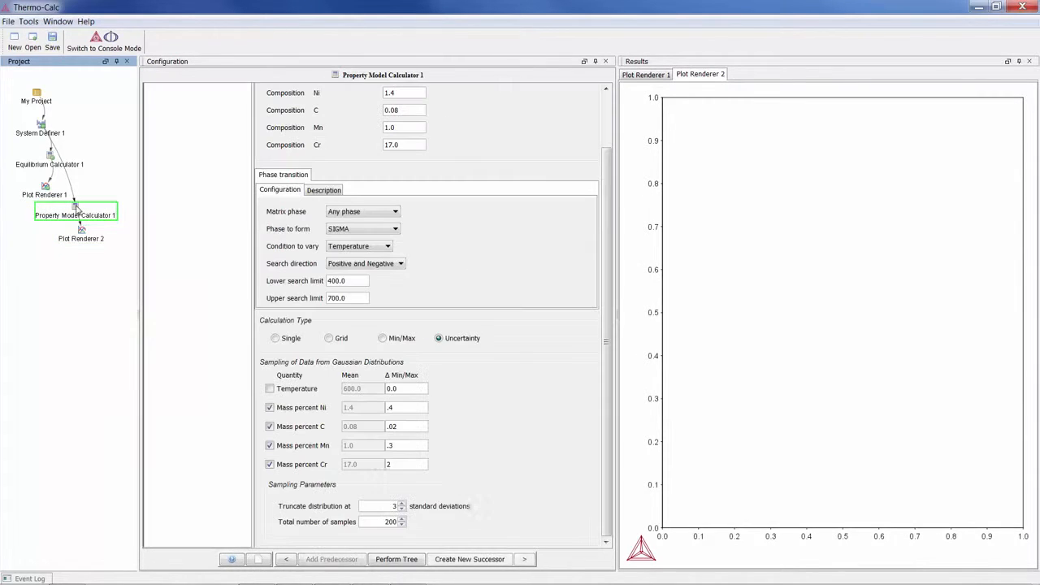
{"action": "left_click", "coordinate": [398, 559]}
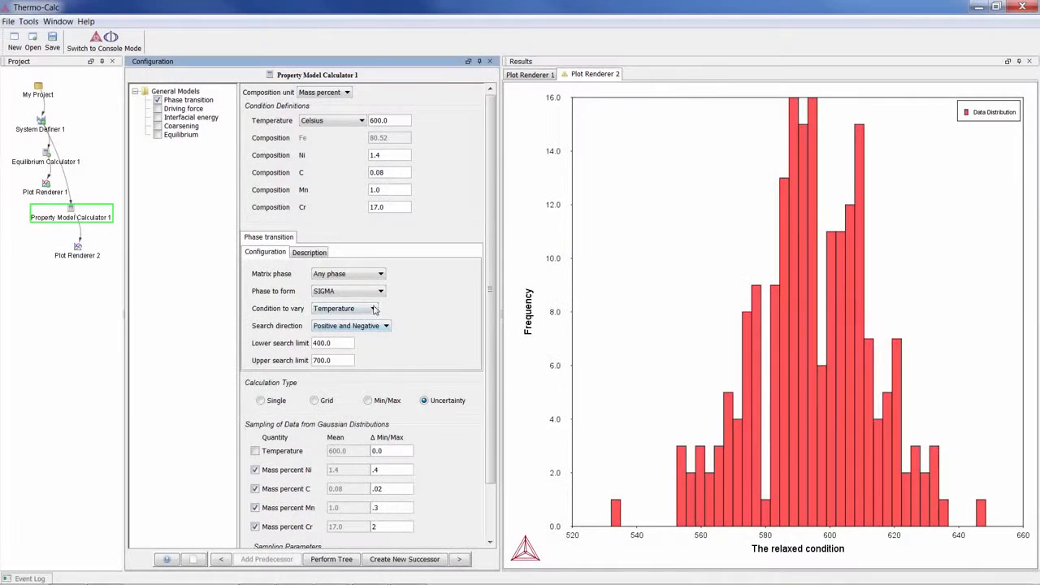
Review the phase transition's condition-to-vary choices, keeping Temperature, and examine the uncertainty sampling settings
{"action": "left_click", "coordinate": [372, 310]}
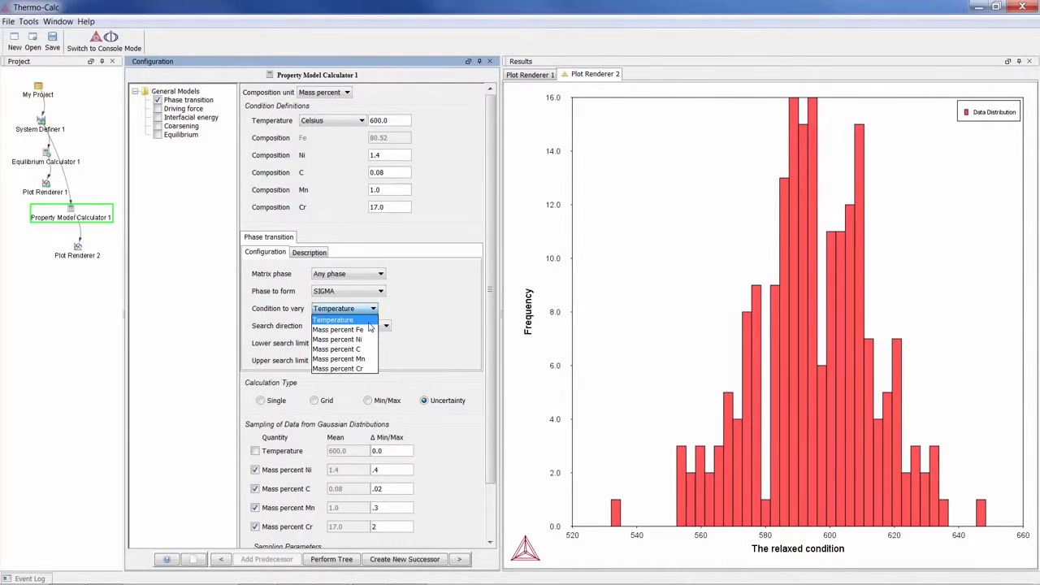
{"action": "left_click", "coordinate": [369, 323]}
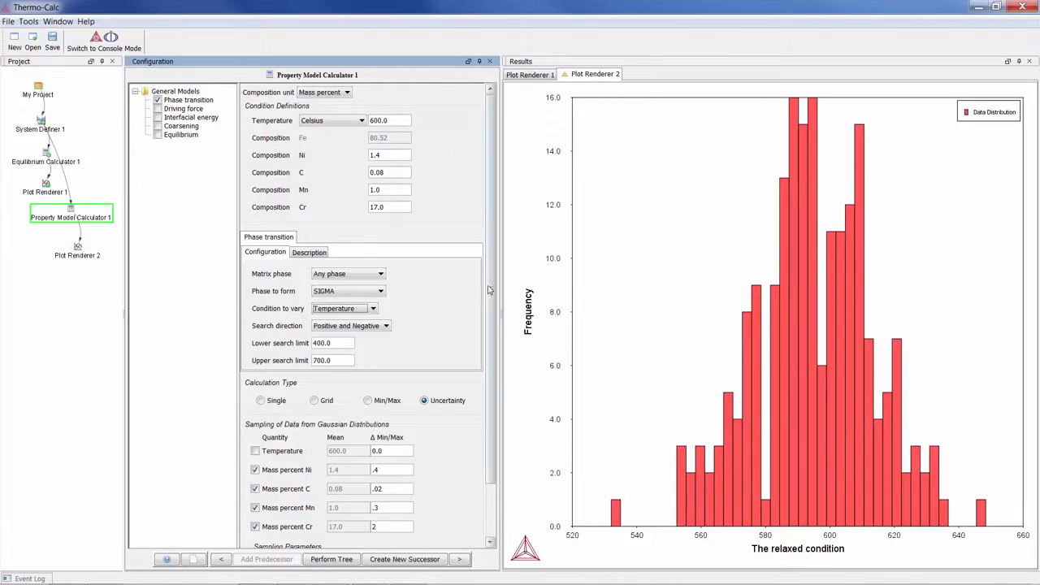
{"action": "left_click_drag", "start_coordinate": [490, 289], "coordinate": [490, 343]}
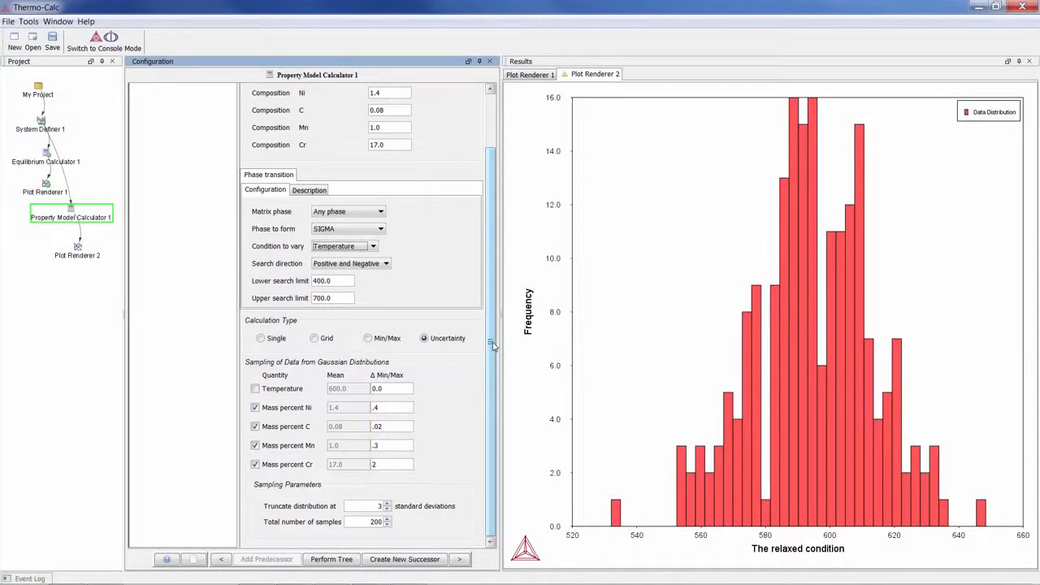
Look up "sampling parameters" again in the online help
{"action": "left_click", "coordinate": [87, 22]}
{"action": "left_click", "coordinate": [145, 35]}
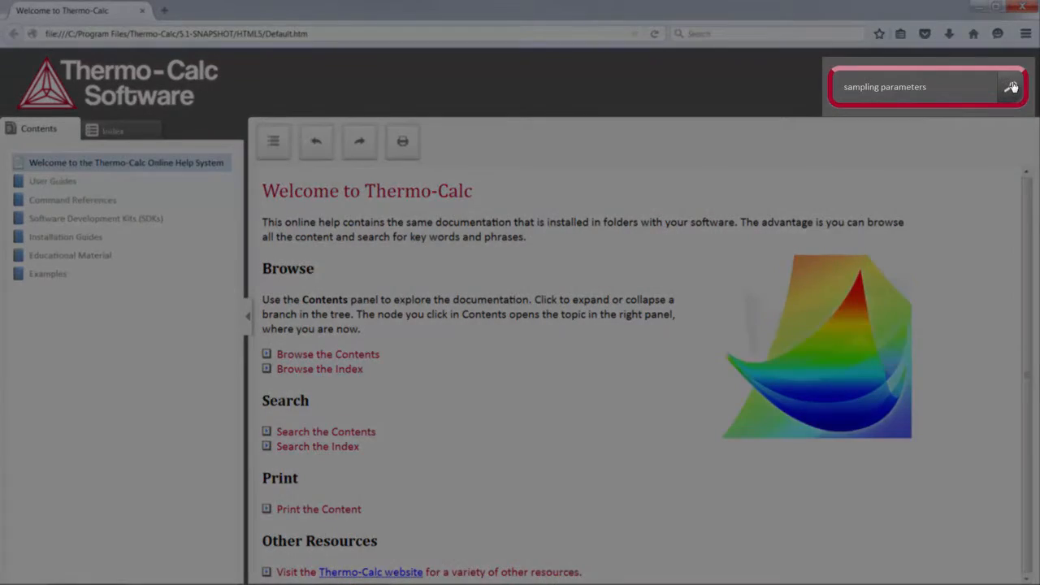
{"action": "left_click", "coordinate": [1010, 87]}
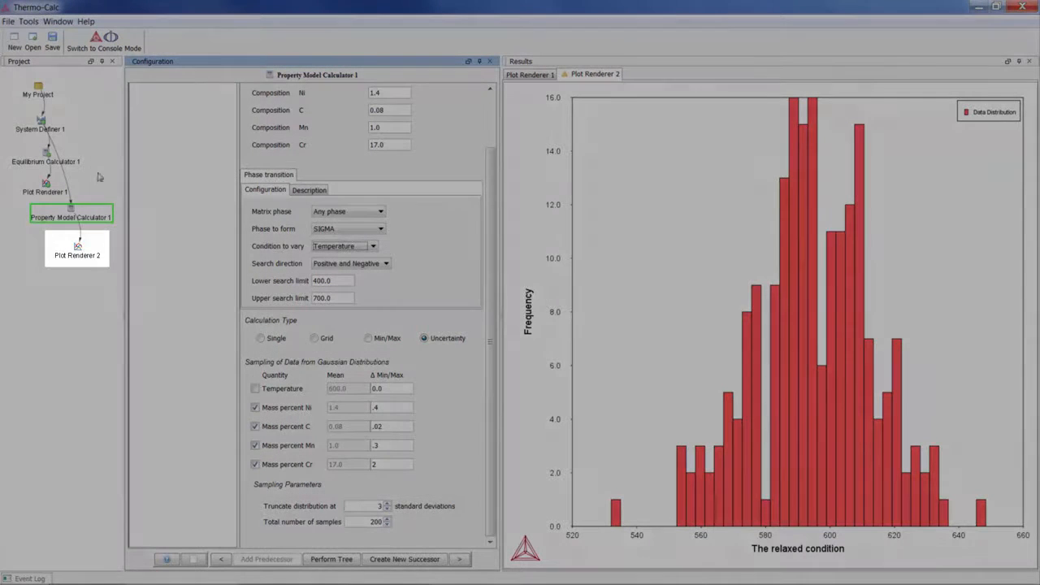
Set Plot Renderer 2's Y-axis variable to Normal probability and perform the plot
{"action": "left_click", "coordinate": [78, 249]}
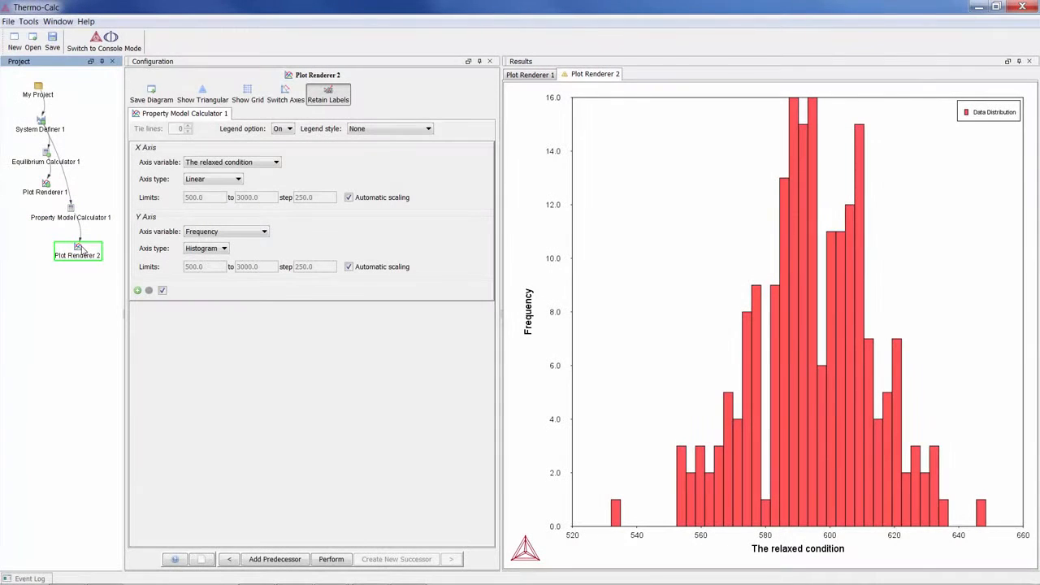
{"action": "left_click", "coordinate": [238, 234]}
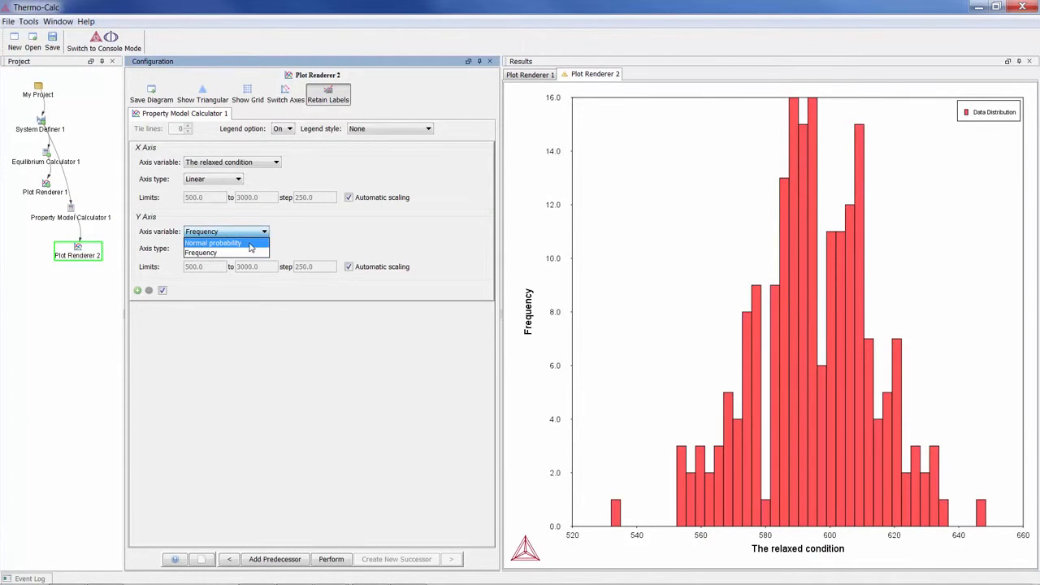
{"action": "left_click", "coordinate": [252, 244]}
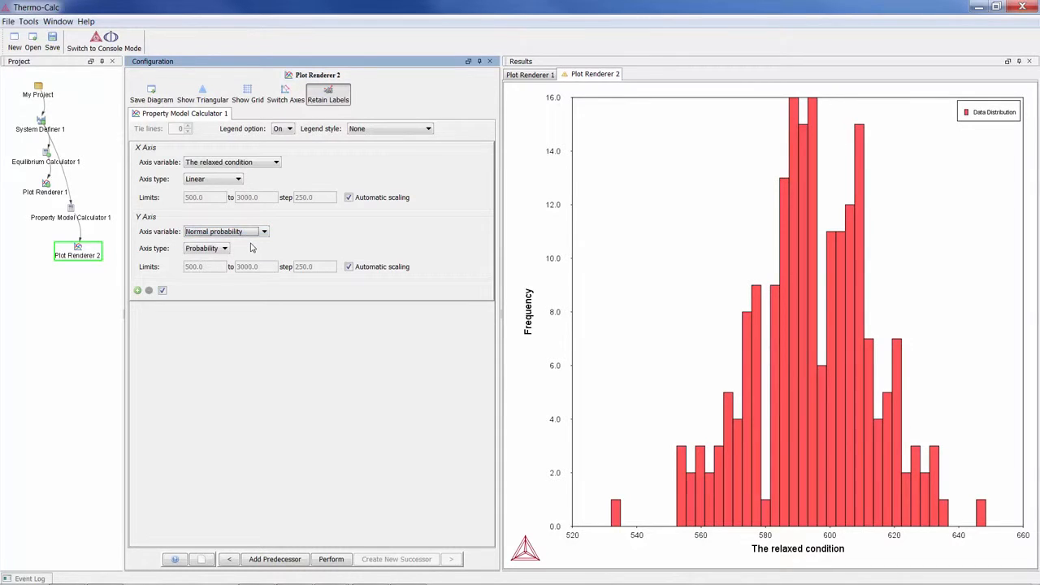
{"action": "left_click", "coordinate": [348, 559]}
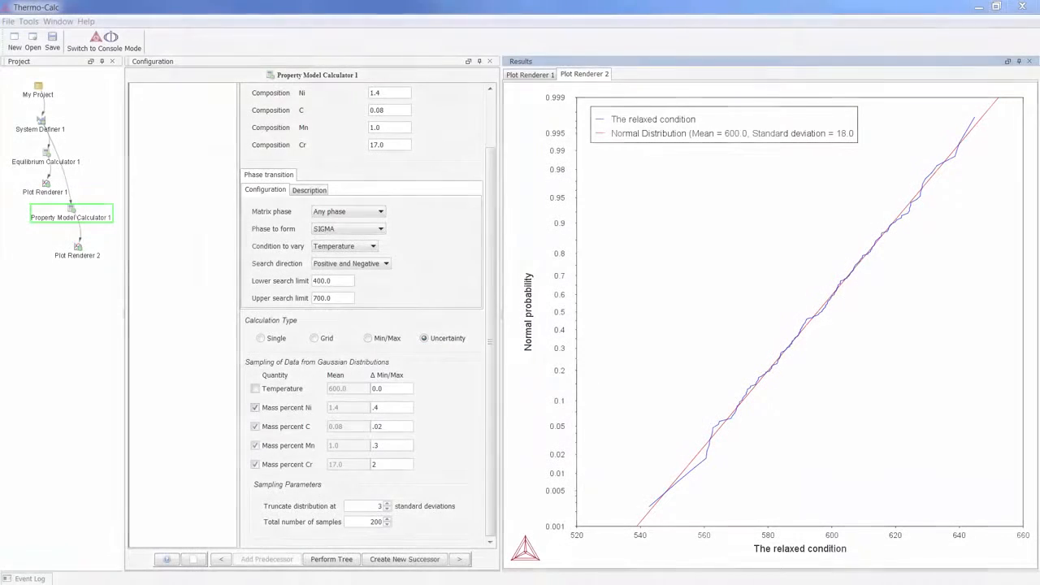